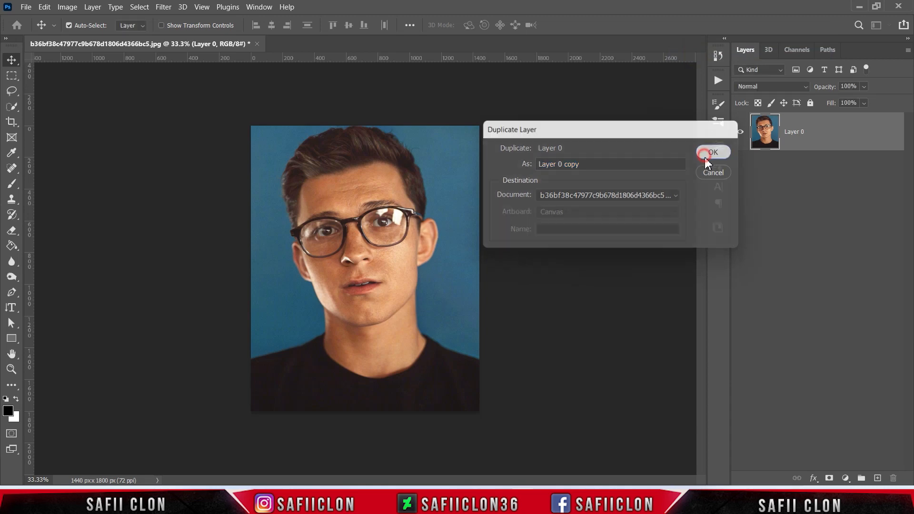
- Rename the duplicated portrait layer as MODEL
double_click(801, 133)
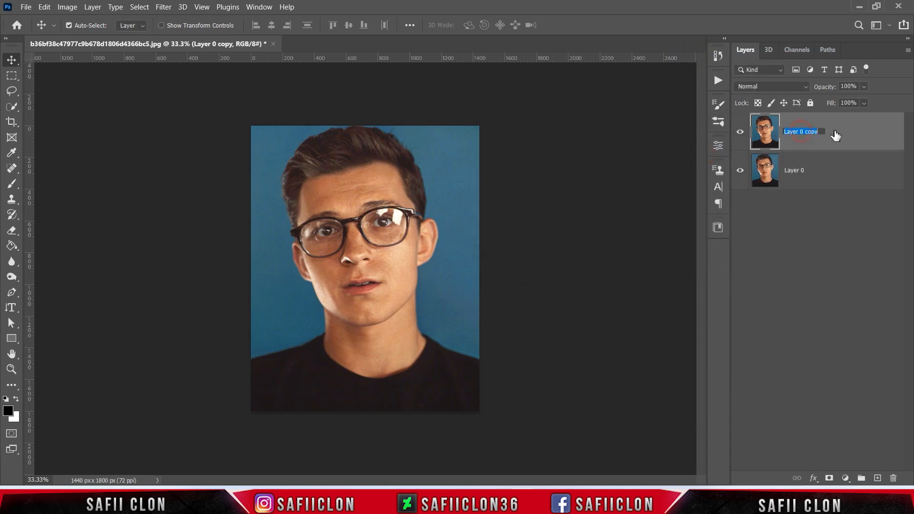
type("M")
key("Return")
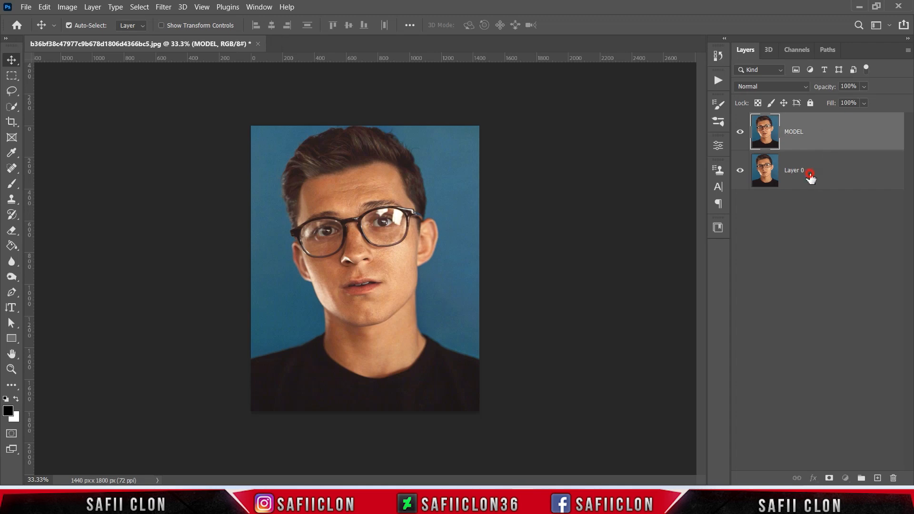
- Rename the Layer 0 layer as ORIGINAL
left_click(811, 173)
double_click(794, 170)
type("OR")
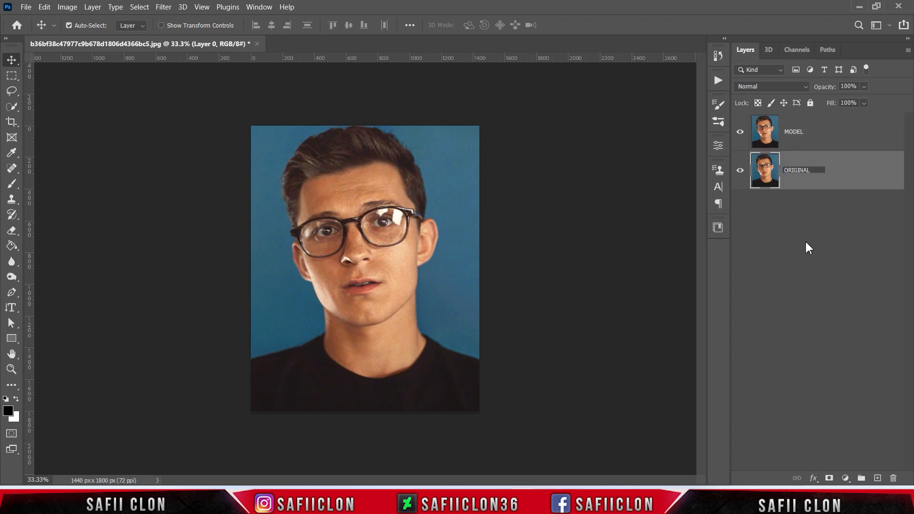
type("IGINAL")
left_click(836, 172)
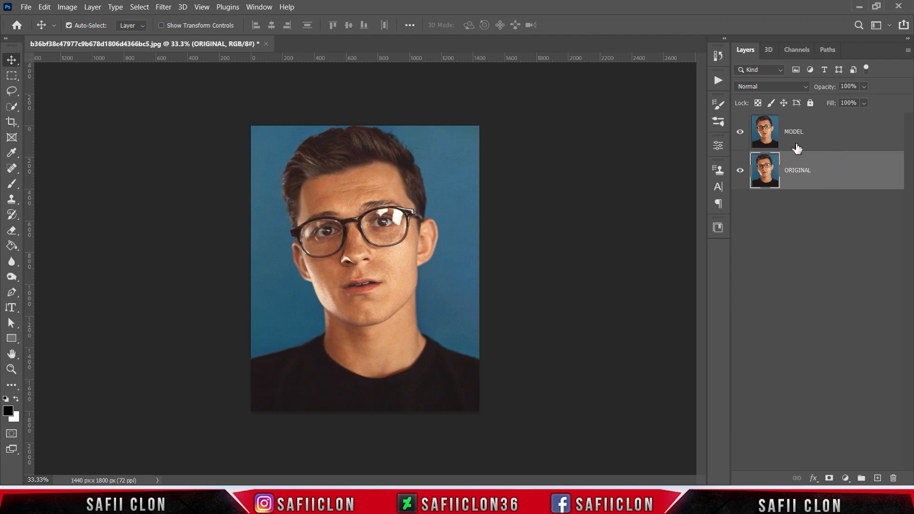
- On the MODEL layer, set the Quick Selection brush size to 23 px and select the man with Select Subject
left_click(828, 138)
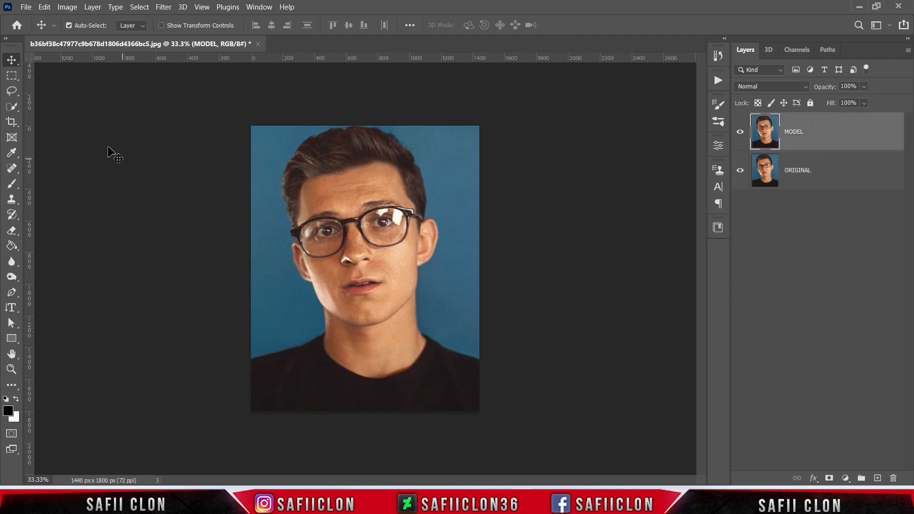
left_click(15, 111)
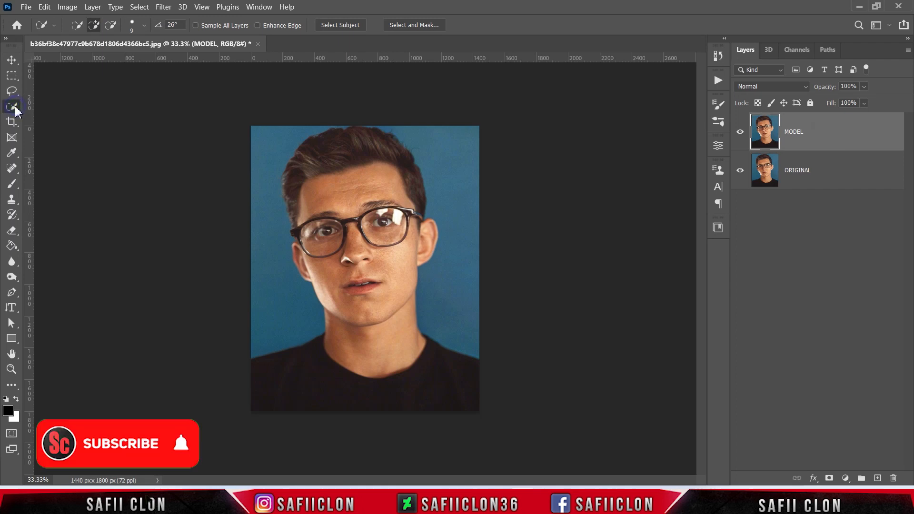
right_click(14, 109)
left_click(52, 118)
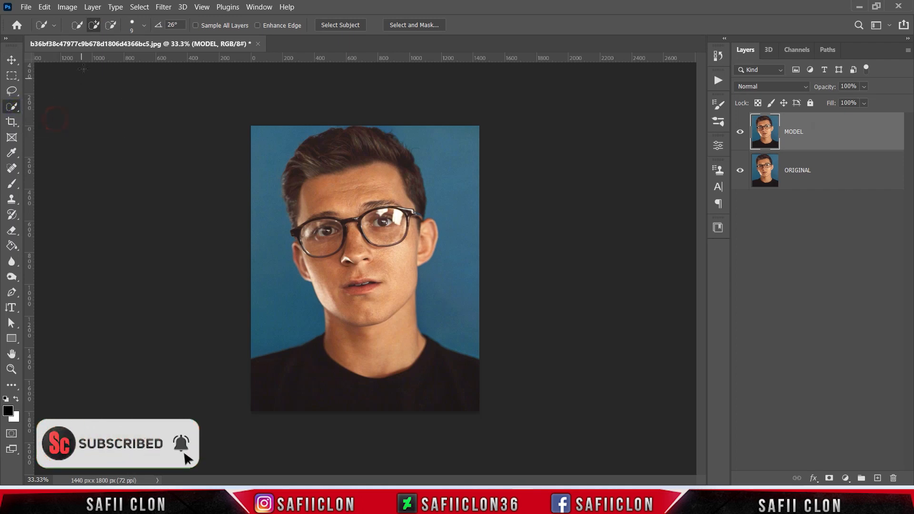
left_click(145, 25)
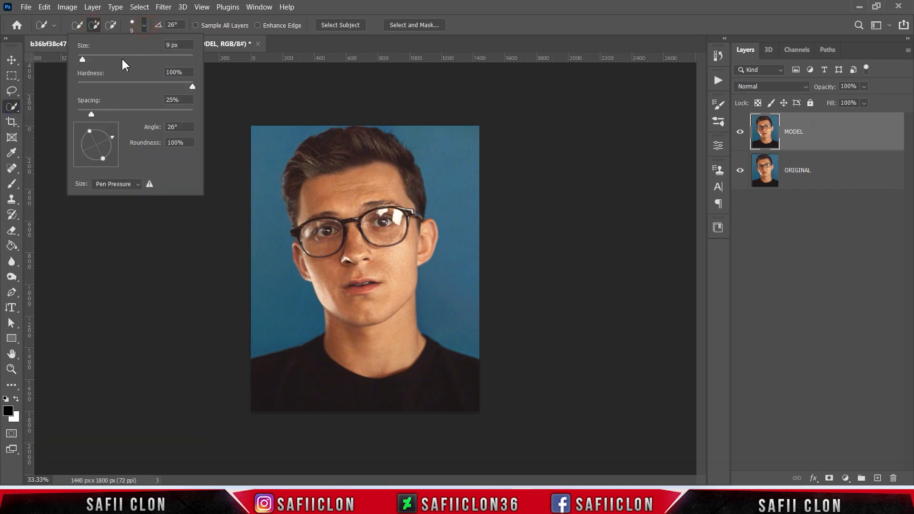
left_click_drag(84, 60, 90, 61)
left_click(145, 26)
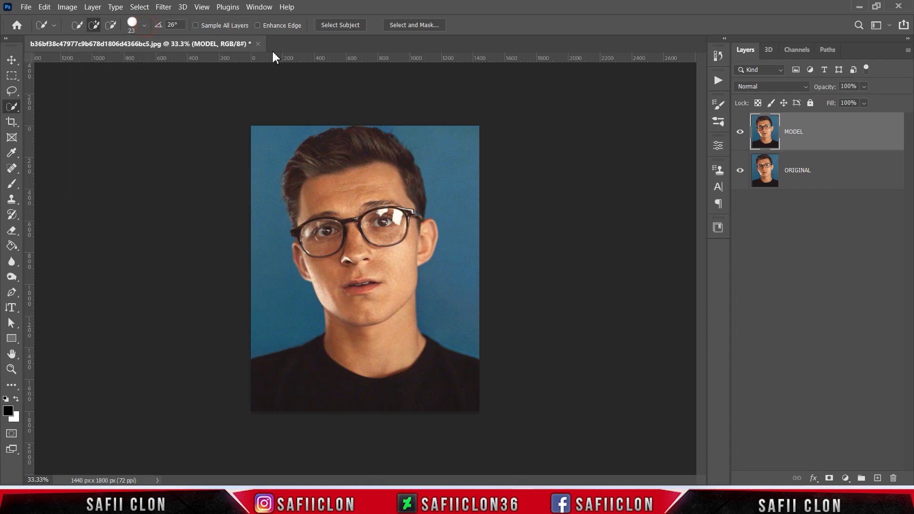
left_click(339, 21)
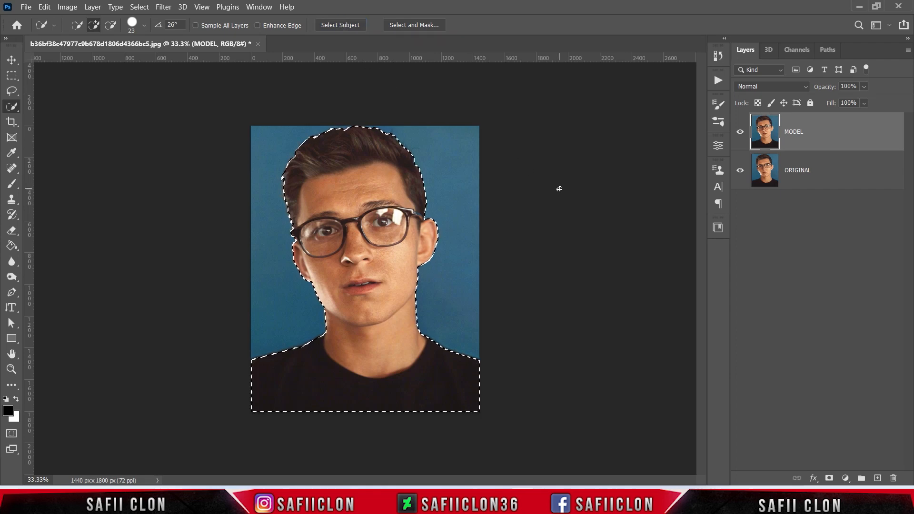
- Turn the subject selection into a layer mask on MODEL and check the cutout by hiding and reshowing ORIGINAL
left_click(838, 132)
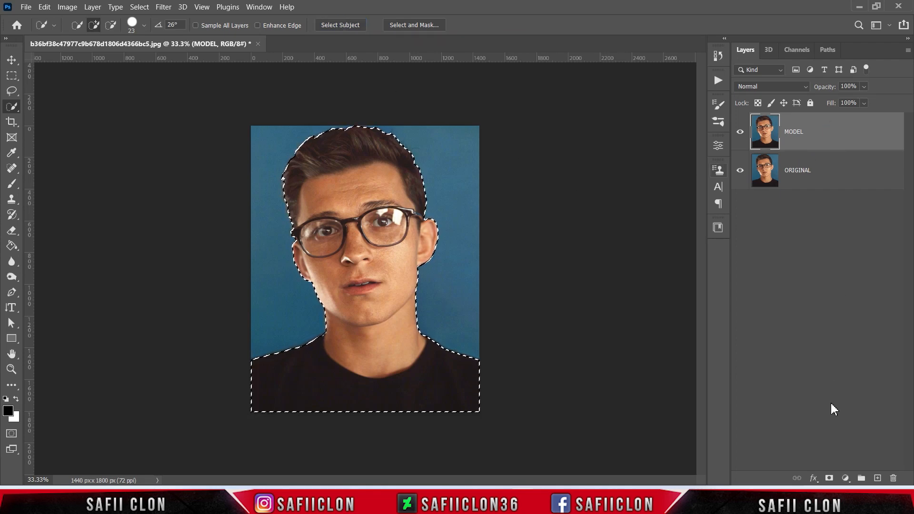
left_click(829, 478)
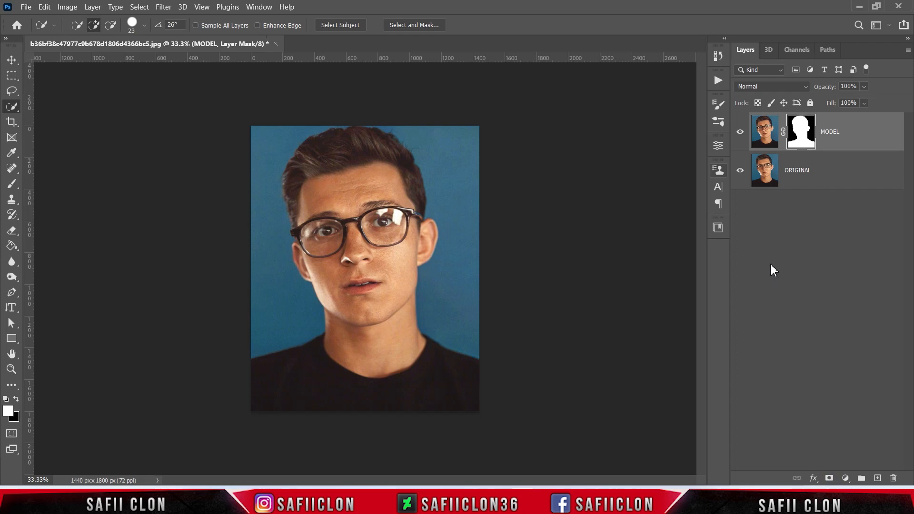
left_click(741, 172)
left_click(742, 171)
left_click(742, 172)
left_click(742, 171)
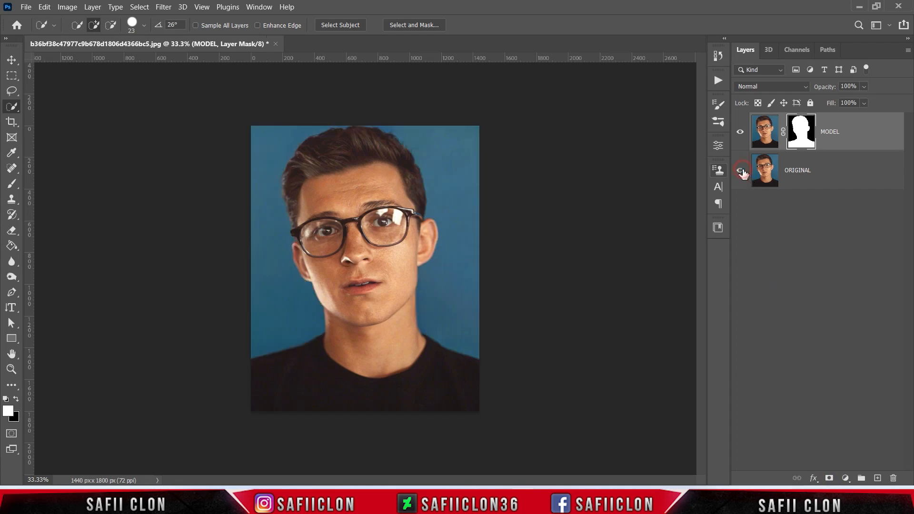
- Add a Black & White adjustment clipped to the MODEL layer with Reds at 17, and compare the image with and without it
left_click(862, 135)
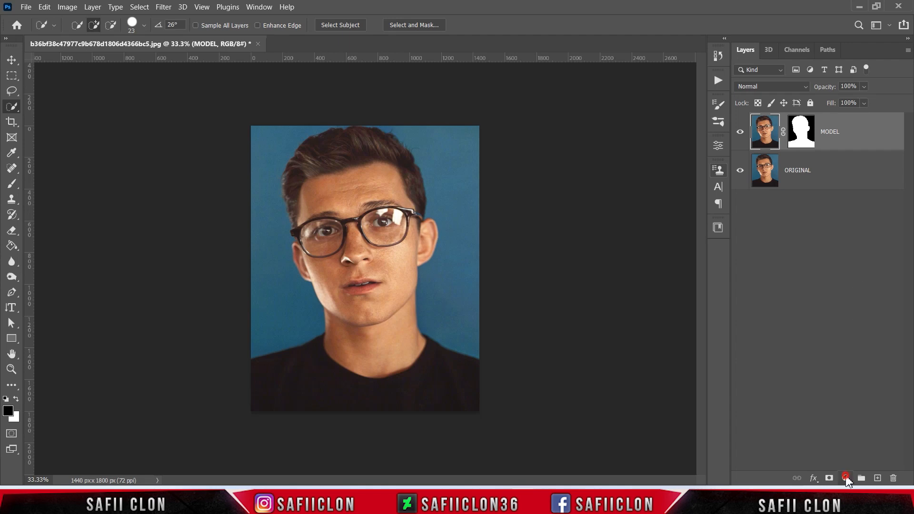
left_click(847, 478)
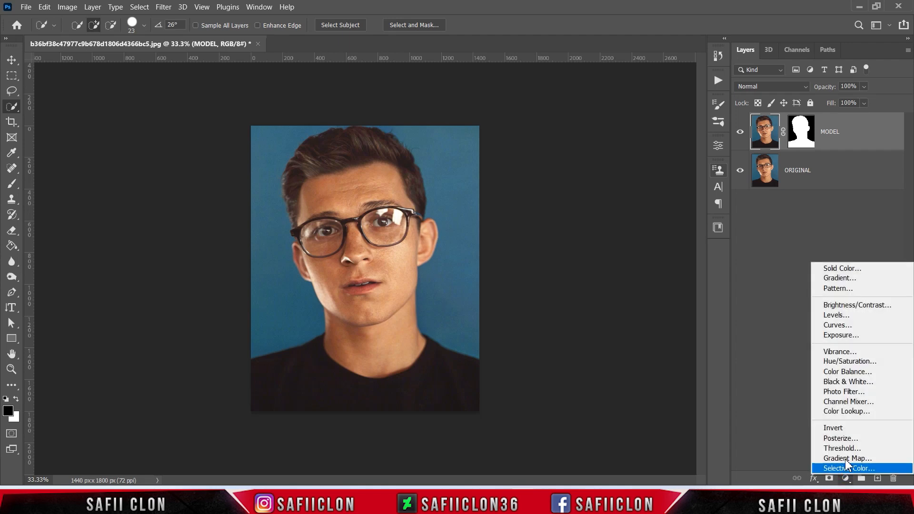
left_click(847, 382)
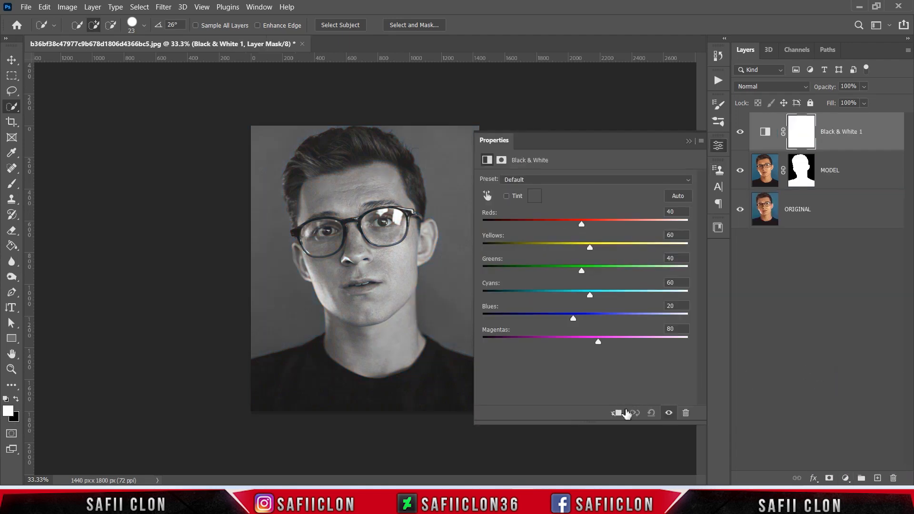
left_click(617, 413)
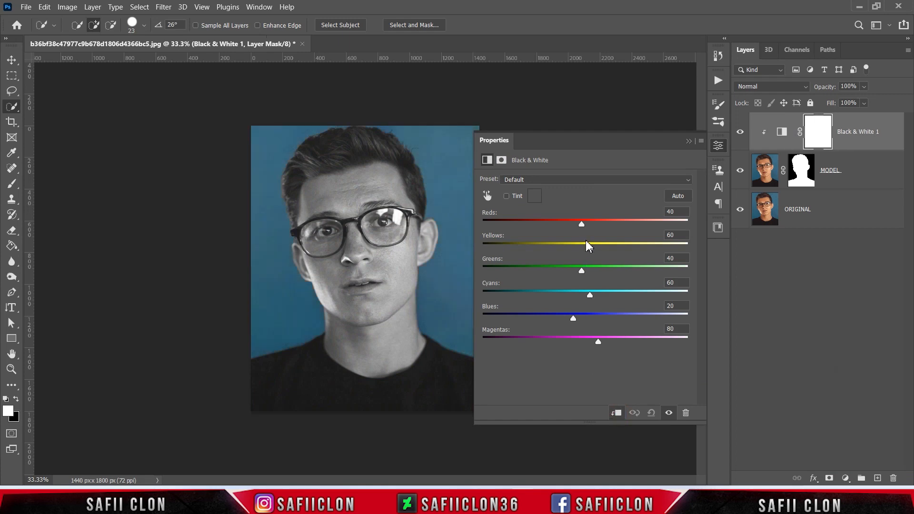
mouse_move(582, 225)
left_mouse_down()
mouse_move(600, 225)
mouse_move(568, 223)
mouse_move(574, 227)
left_mouse_up()
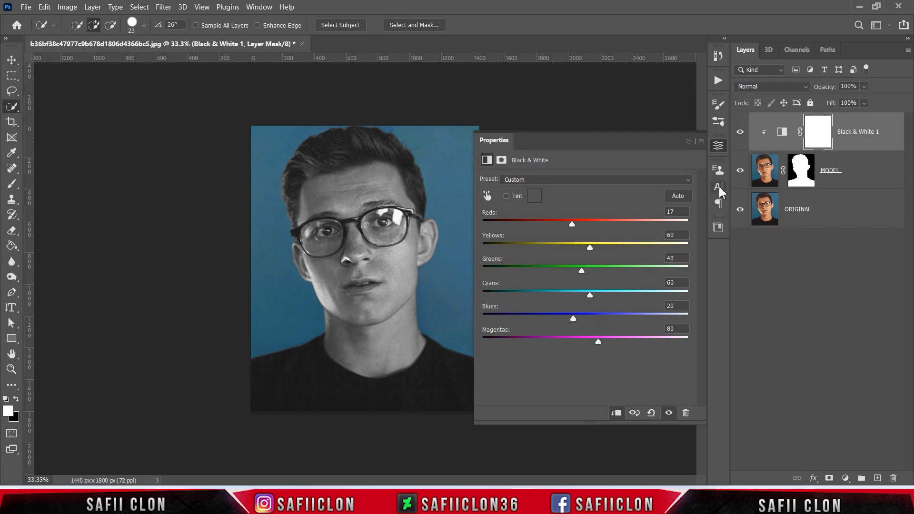
left_click(689, 142)
left_click(741, 132)
left_click(741, 132)
left_click(742, 132)
left_click(741, 132)
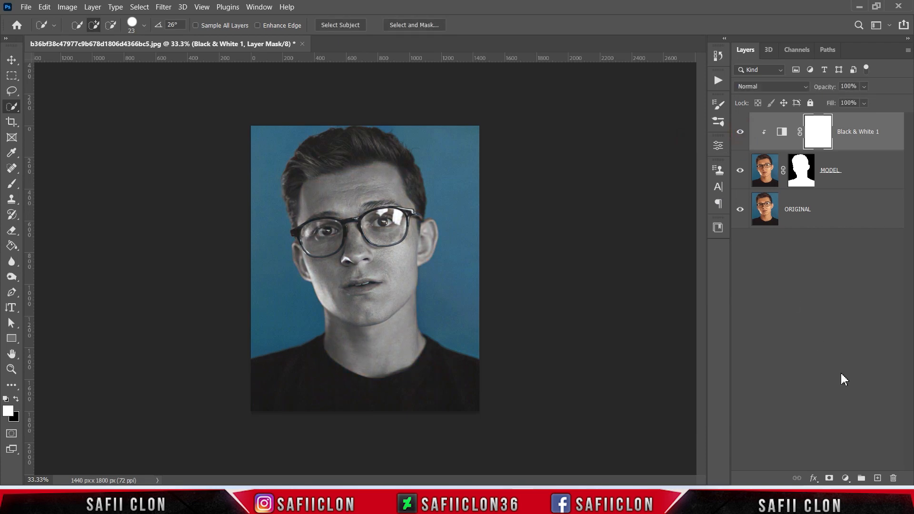
- Add a Posterize adjustment with 7 levels, clipped to the MODEL layer, and compare the image with and without it
left_click(846, 478)
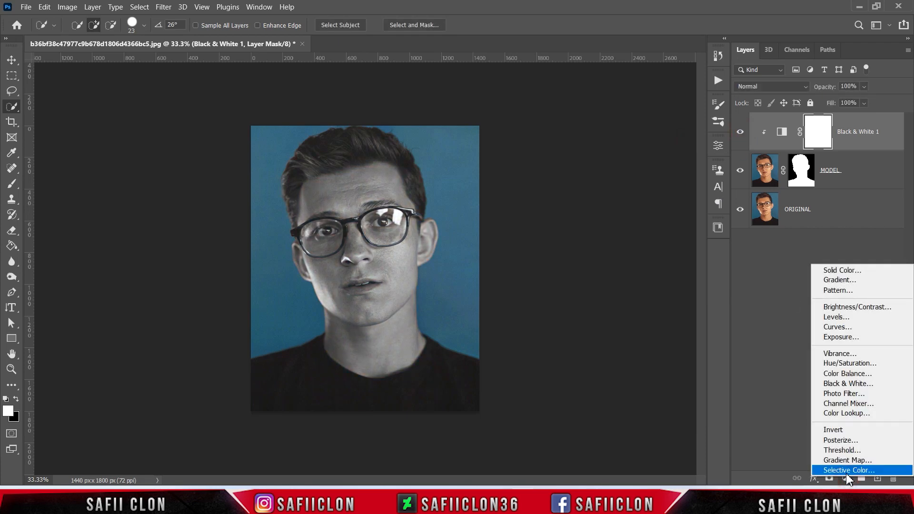
left_click(838, 442)
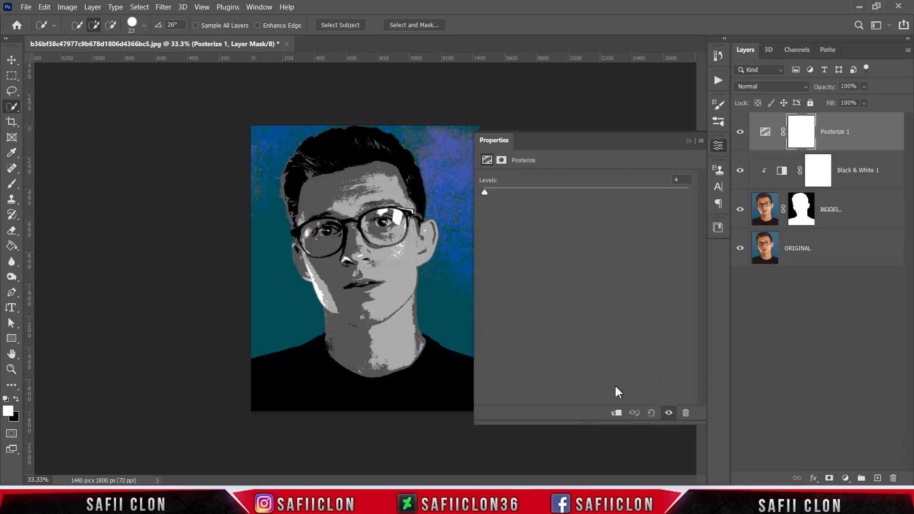
left_click(617, 413)
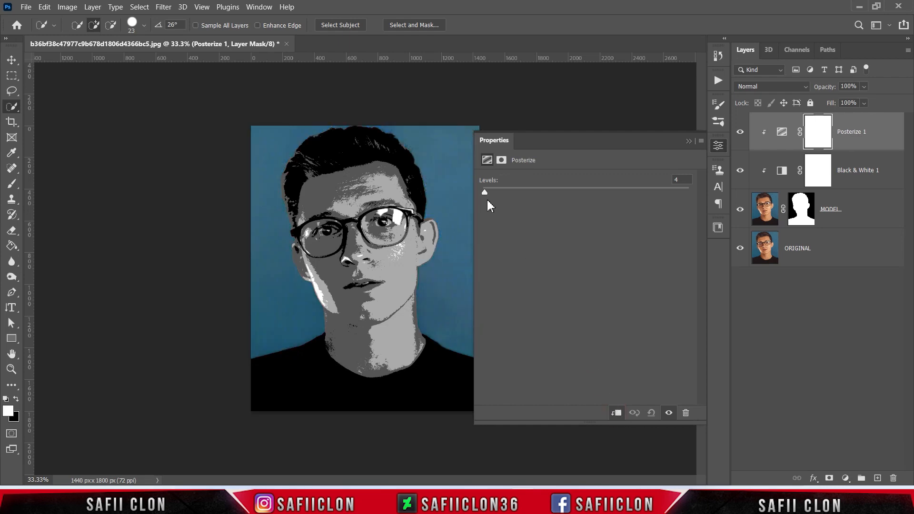
left_click_drag(485, 192, 487, 191)
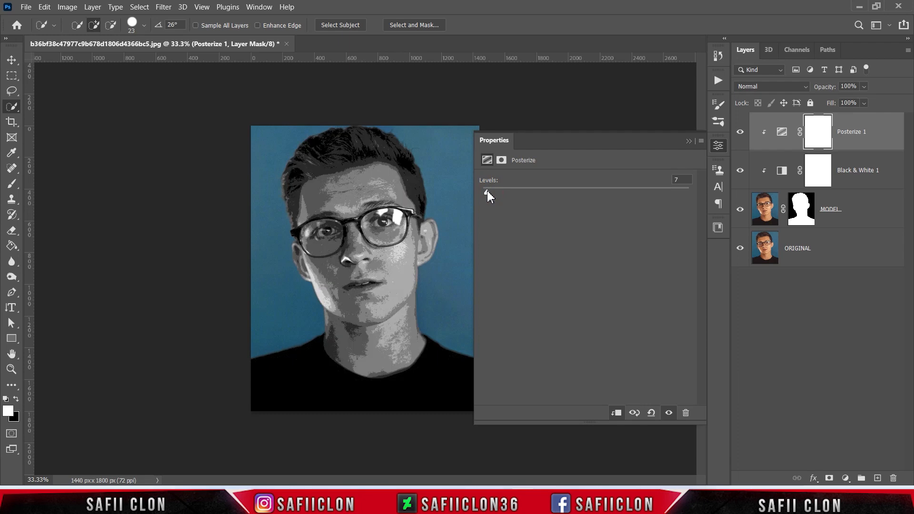
left_click(688, 142)
left_click(741, 134)
left_click(741, 133)
left_click(741, 135)
left_click(740, 135)
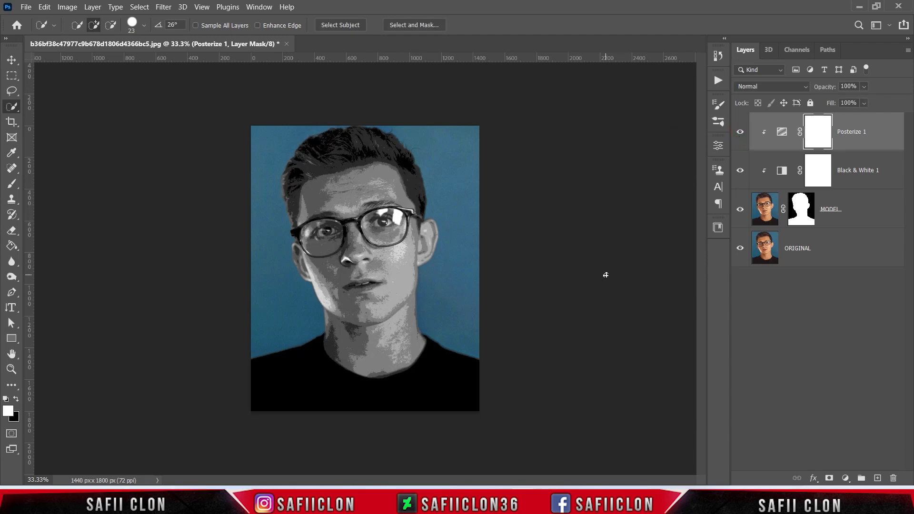
- Convert the Posterize, Black & White and MODEL layers together into one smart object
left_click(877, 132)
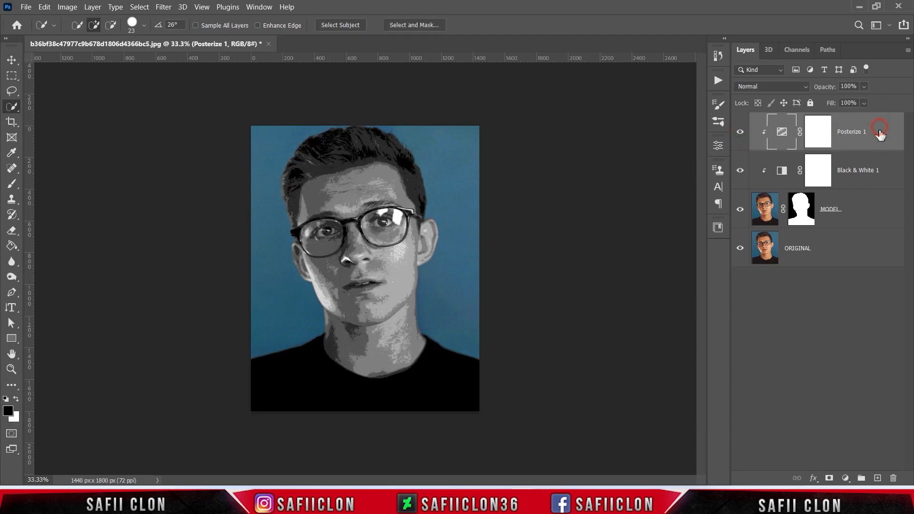
left_click(862, 218, "shift")
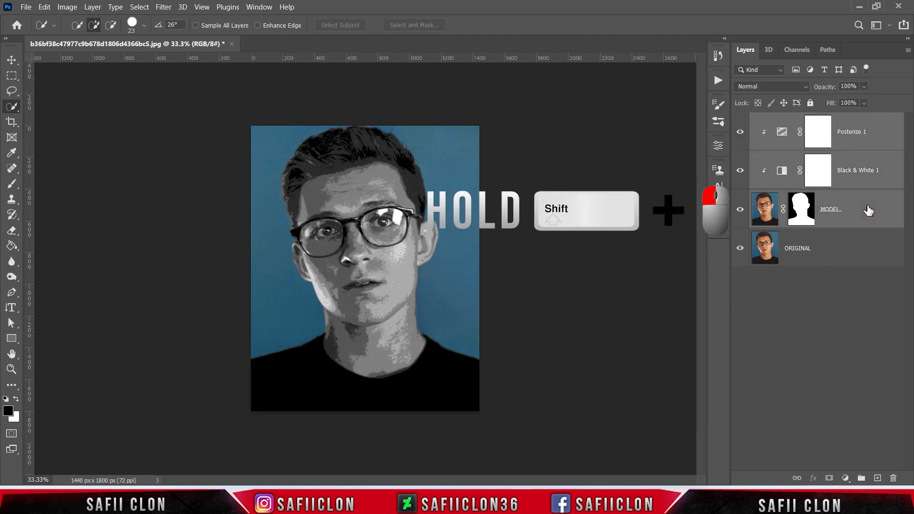
right_click(868, 207)
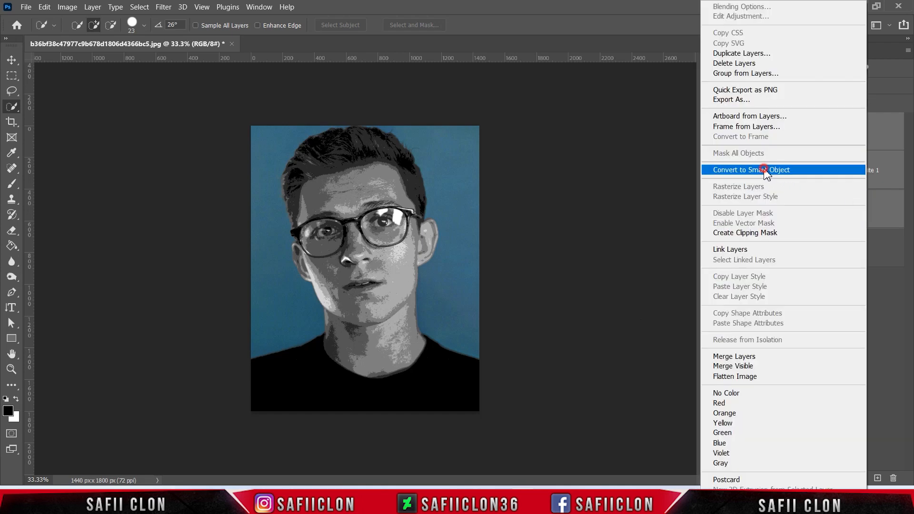
left_click(769, 172)
left_click(837, 133)
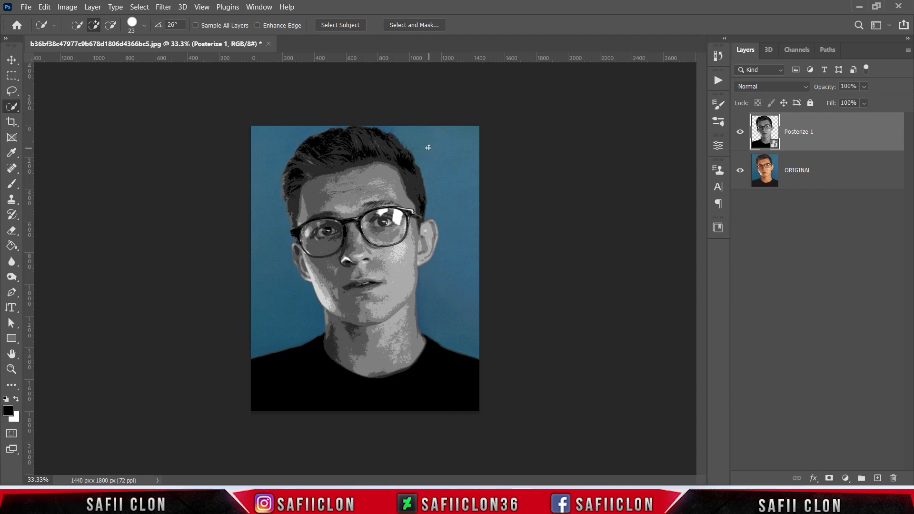
- Apply a Gaussian Blur with a radius of about 4.5 pixels to the Posterize 1 smart object
left_click(169, 7)
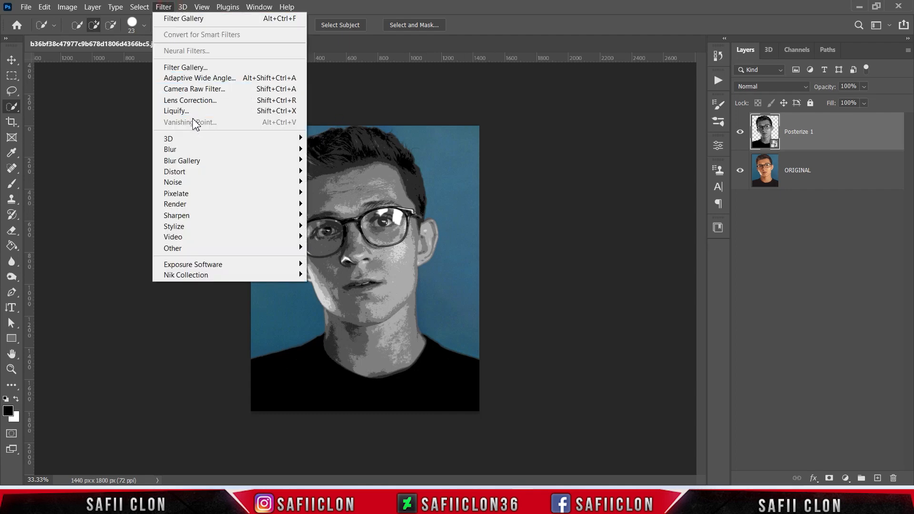
mouse_move(249, 157)
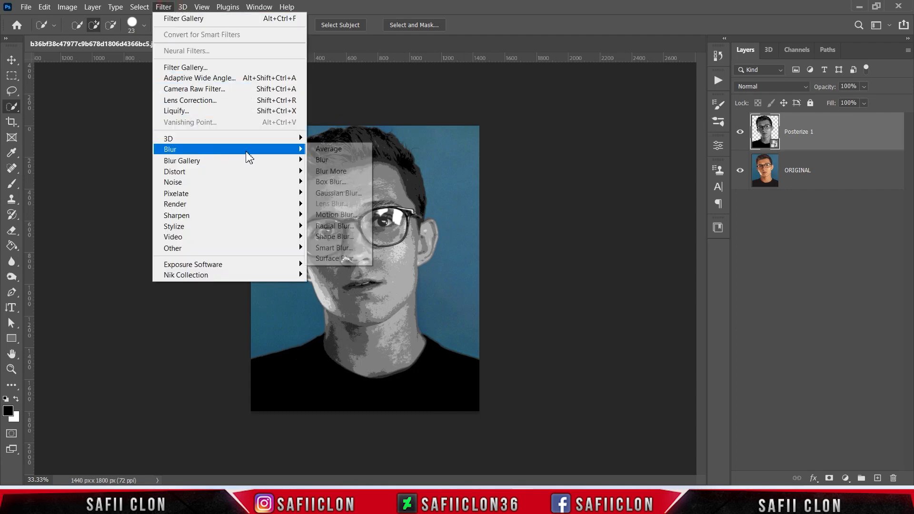
left_click(358, 193)
left_click_drag(666, 310, 643, 311)
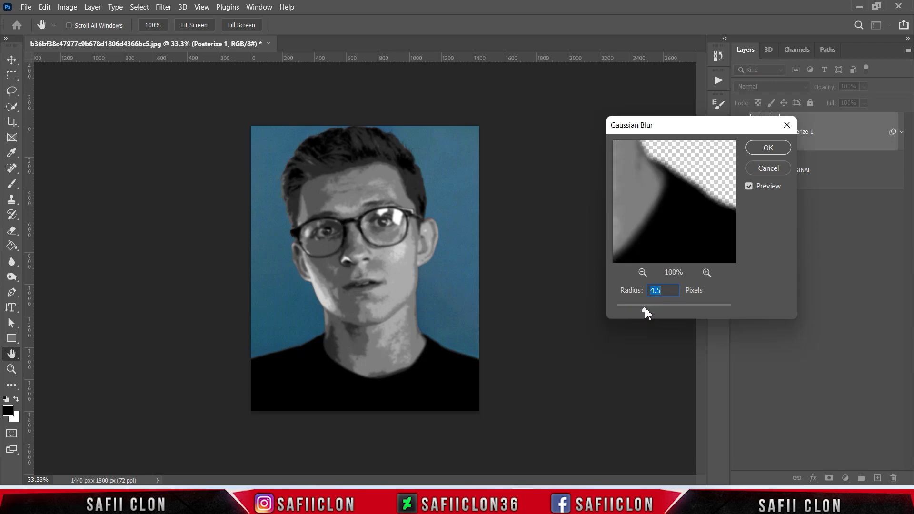
left_click(644, 309)
left_click(769, 148)
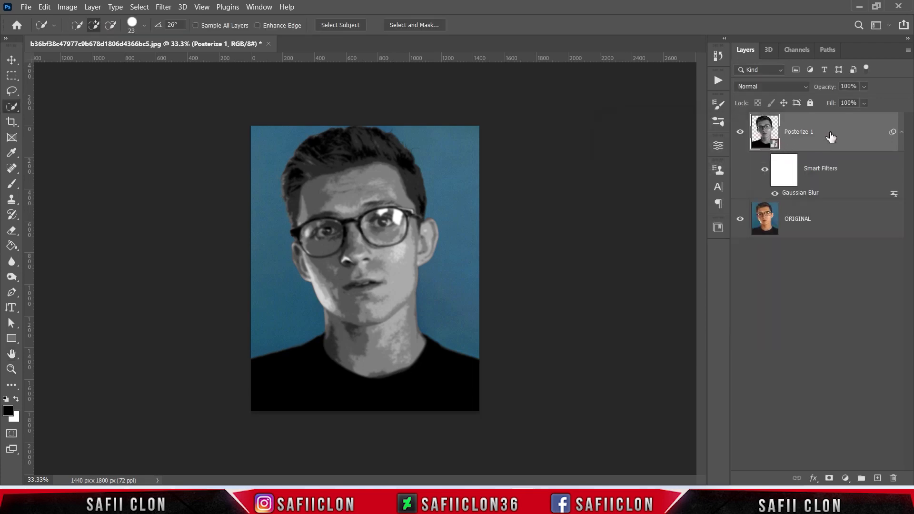
- Add a Gradient Map adjustment above the Posterize 1 smart object and load the Black, White gradient preset
left_click(846, 479)
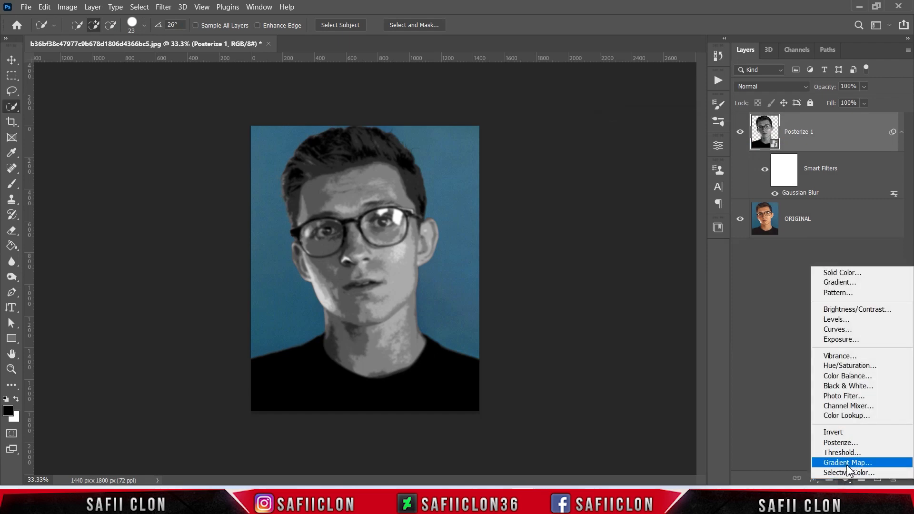
left_click(848, 464)
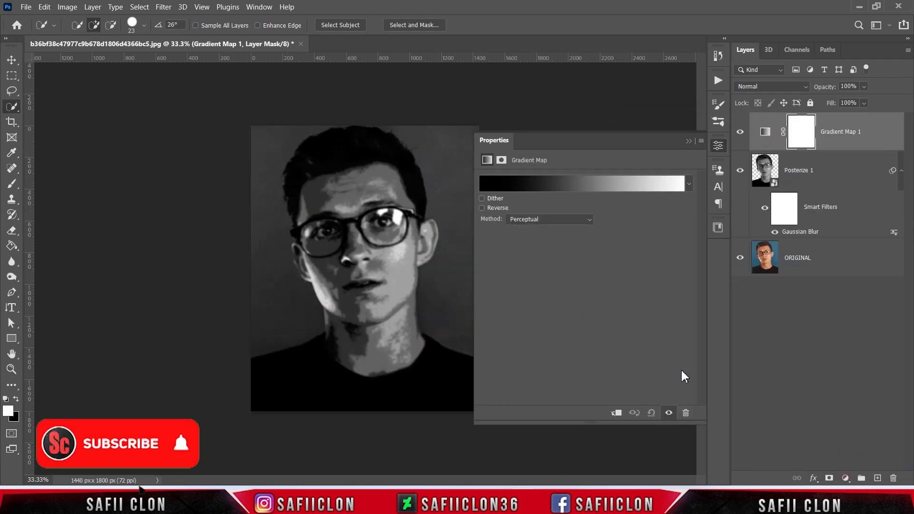
left_click(557, 185)
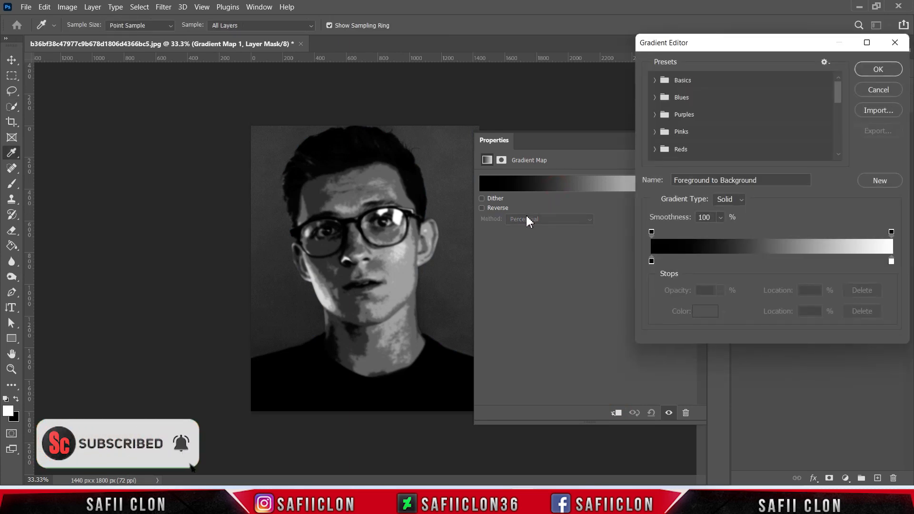
left_click(656, 81)
left_click(708, 98)
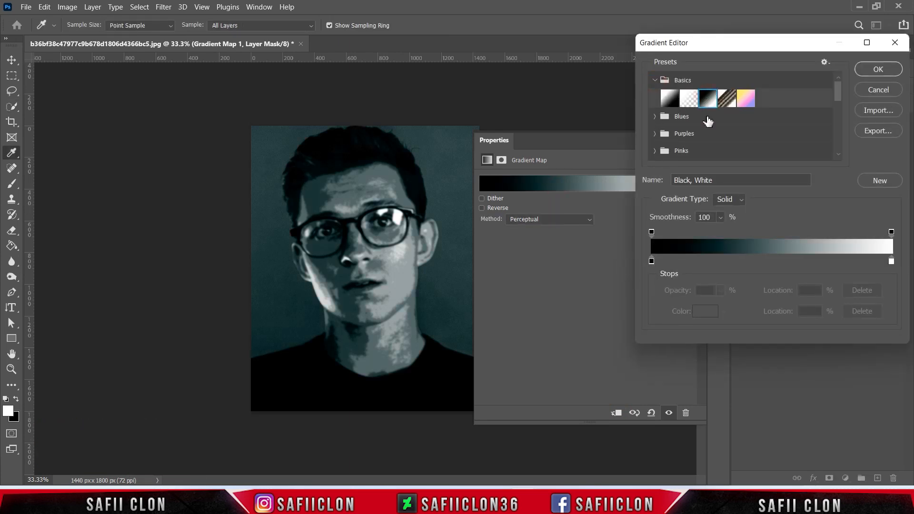
- Change the gradient's black starting colour stop to white, ffffff
left_click(652, 261)
left_click(700, 313)
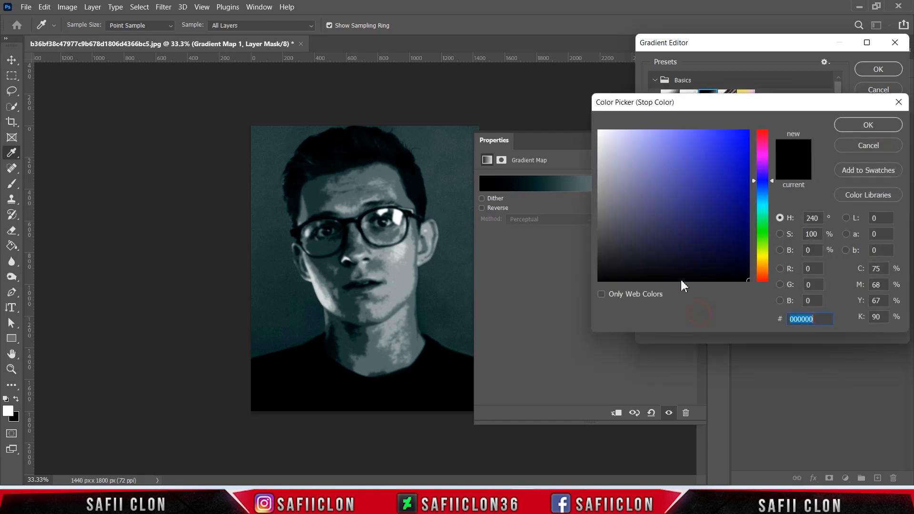
left_click(630, 177)
type("ffffff")
left_click(856, 127)
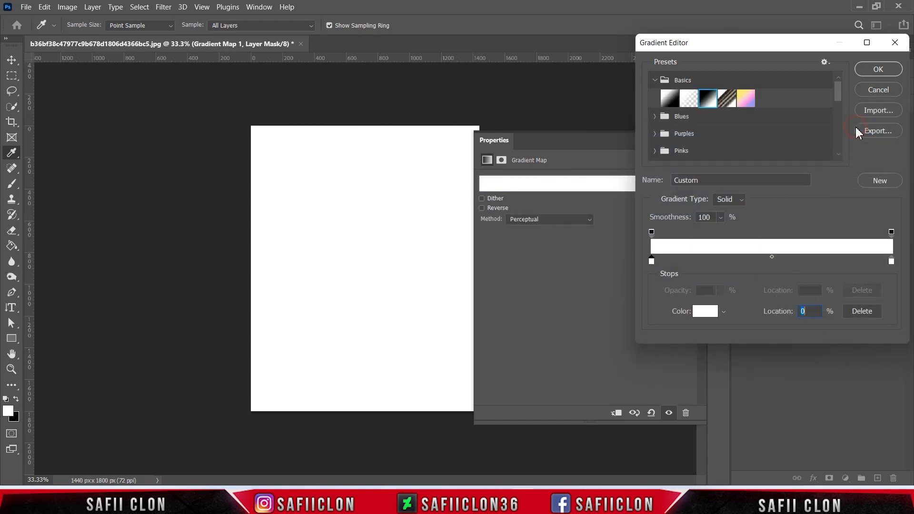
- Add a colour stop shortly after the gradient's white start and colour it blue, 038eb0
left_click_drag(665, 264, 672, 263)
left_click(706, 312)
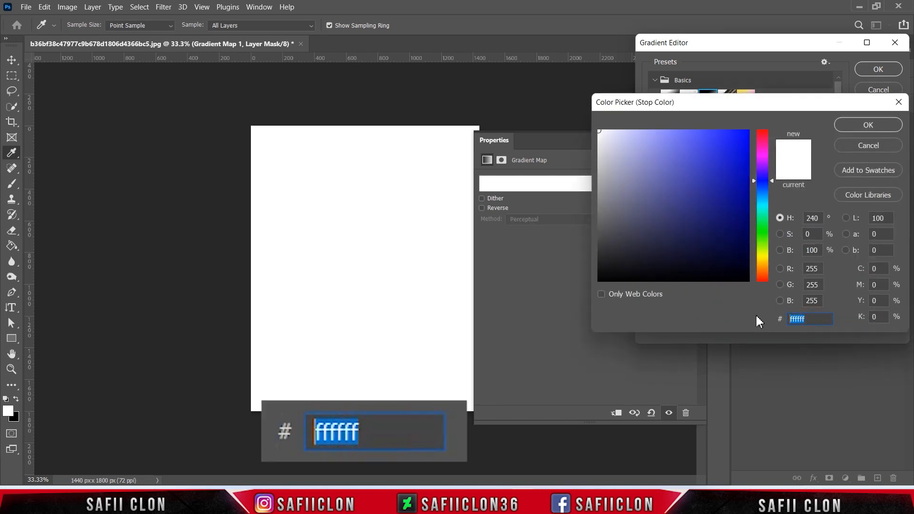
type("038e")
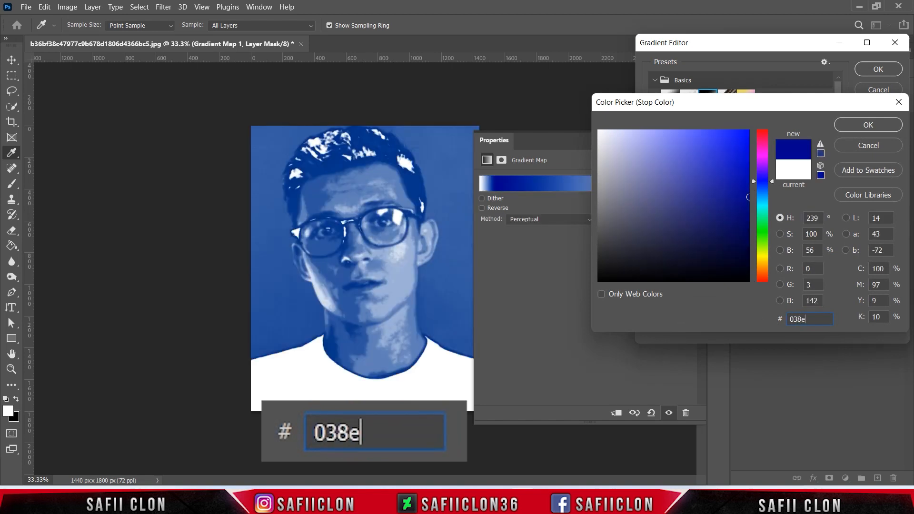
type("b0")
left_click(868, 125)
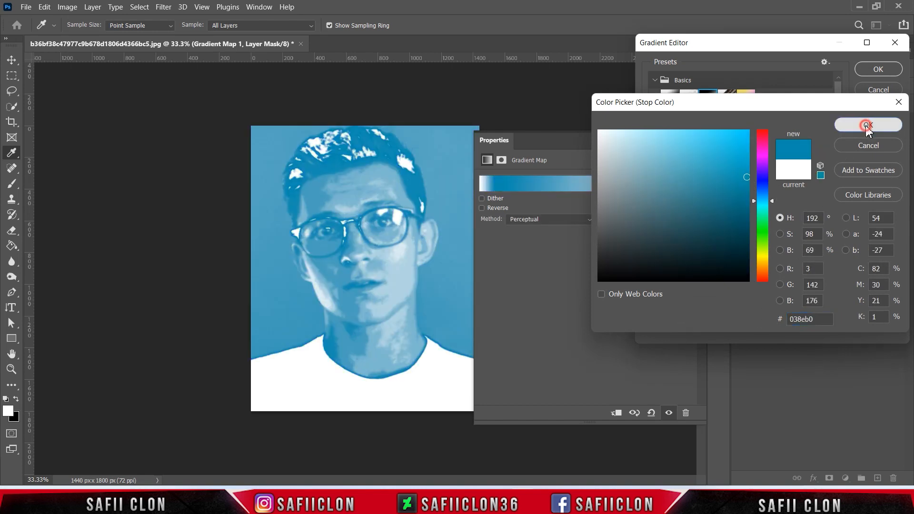
- Add a colour stop at 16% of the gradient and colour it purple, 760a69
left_click_drag(690, 265, 694, 268)
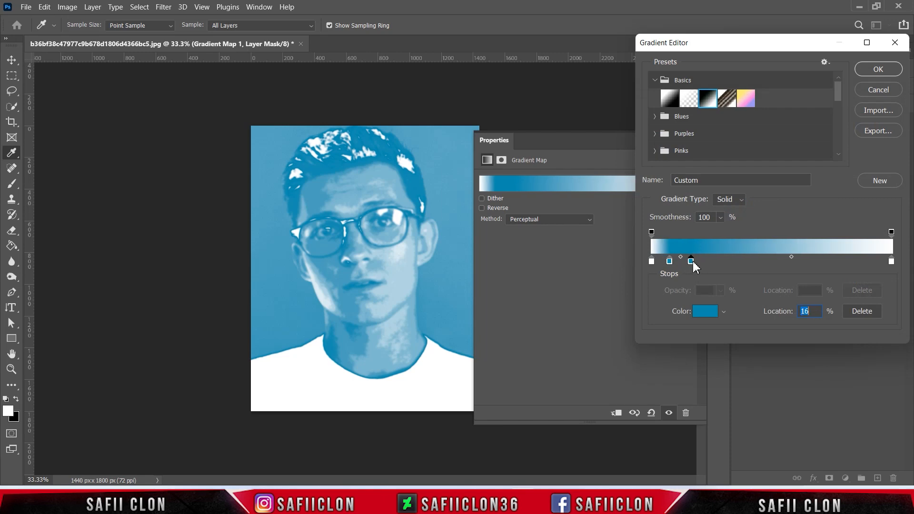
left_click(706, 312)
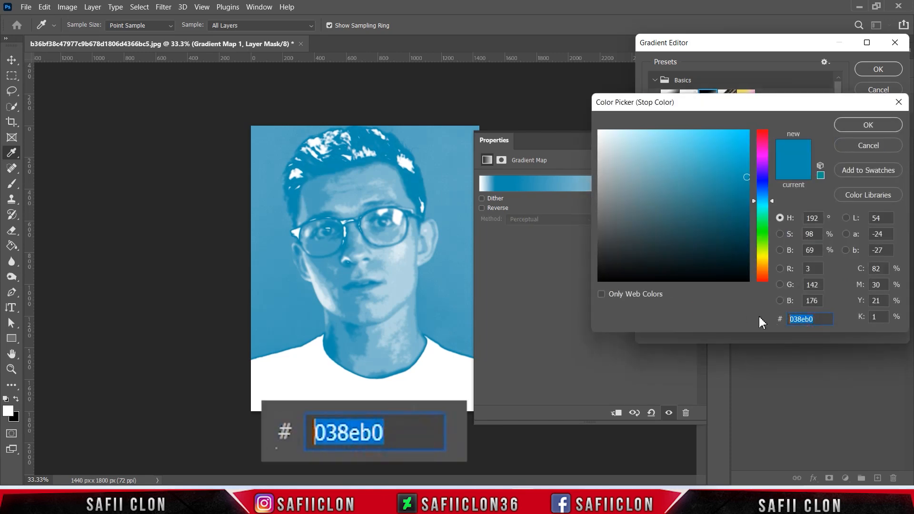
type("760")
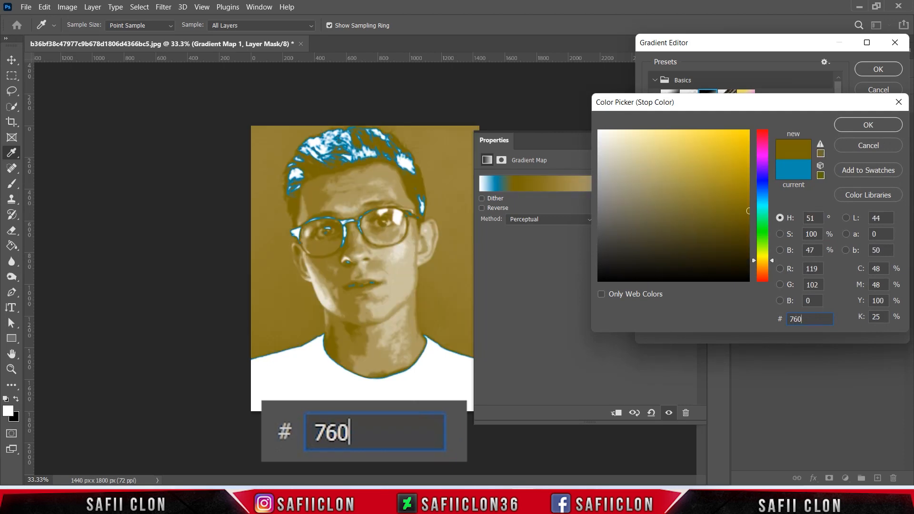
type("a69")
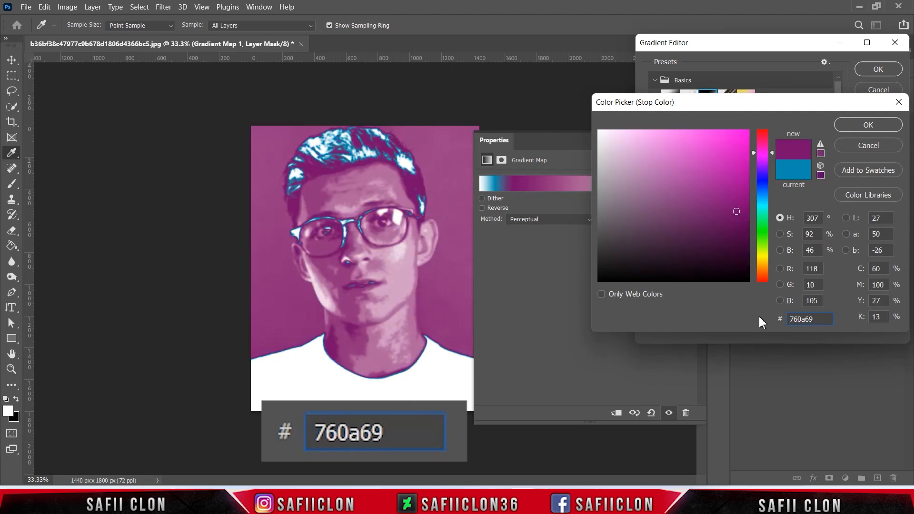
left_click(868, 125)
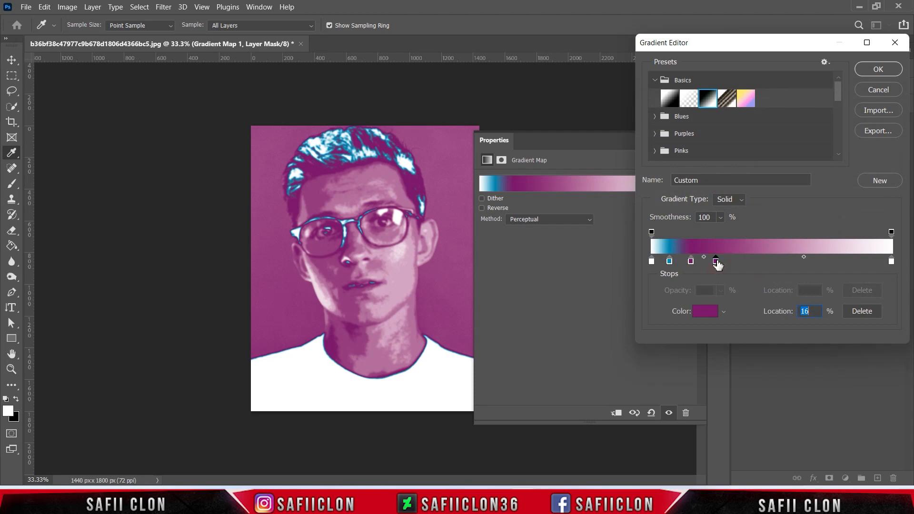
- Add a colour stop at 28% of the gradient and colour it bright blue, 014fef
left_click_drag(718, 264, 723, 264)
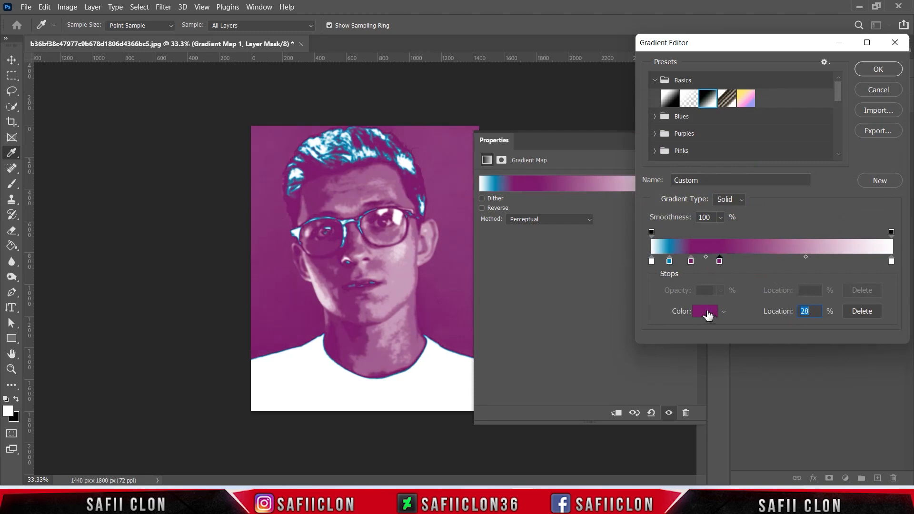
left_click(705, 311)
left_click_drag(827, 318, 790, 319)
type("0")
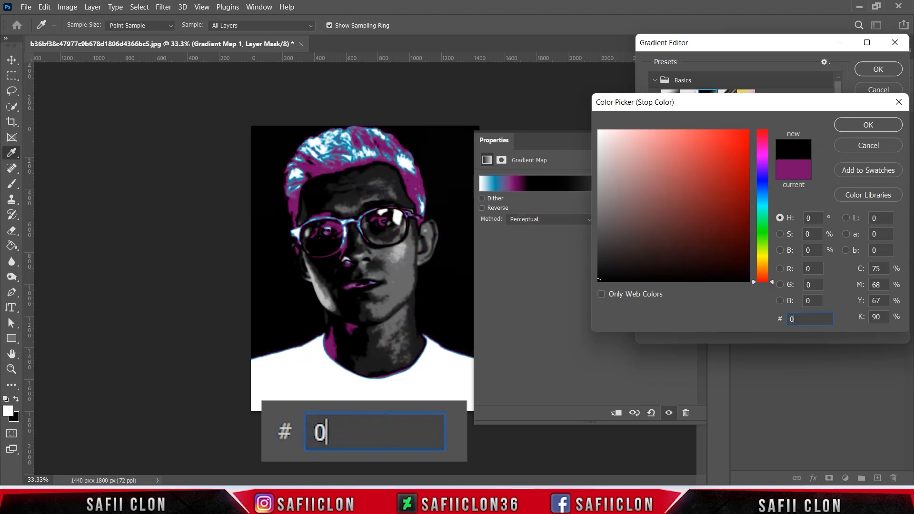
type("14fef")
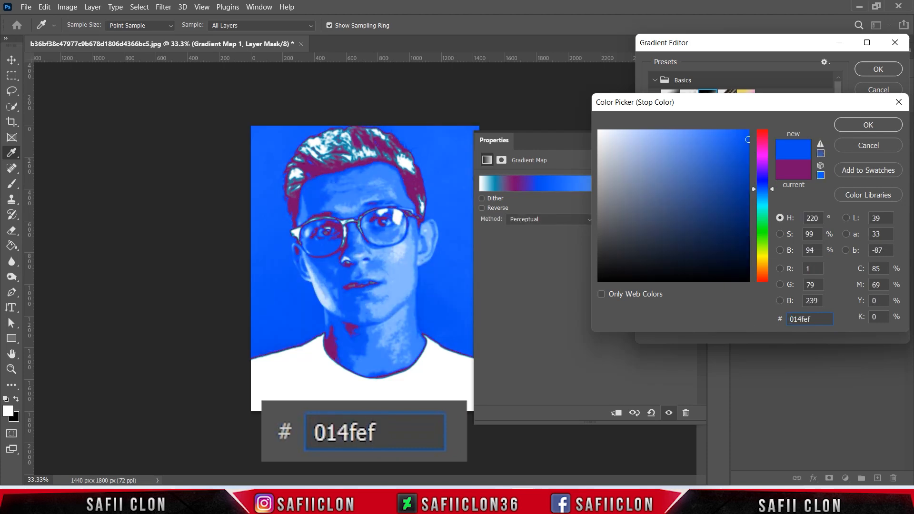
left_click(864, 125)
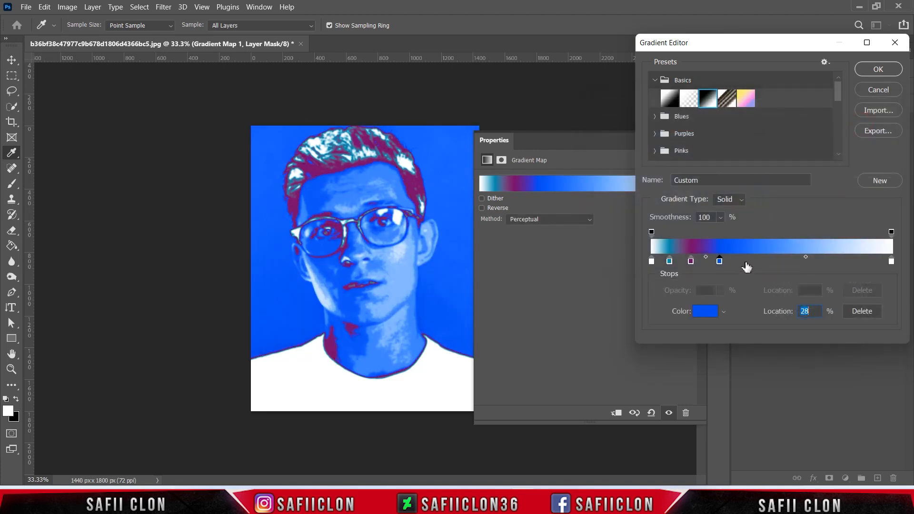
- Add a colour stop at 46% of the gradient and colour it green, 01ef23
mouse_move(745, 263)
left_mouse_down()
mouse_move(772, 262)
mouse_move(762, 263)
left_mouse_up()
left_click(705, 312)
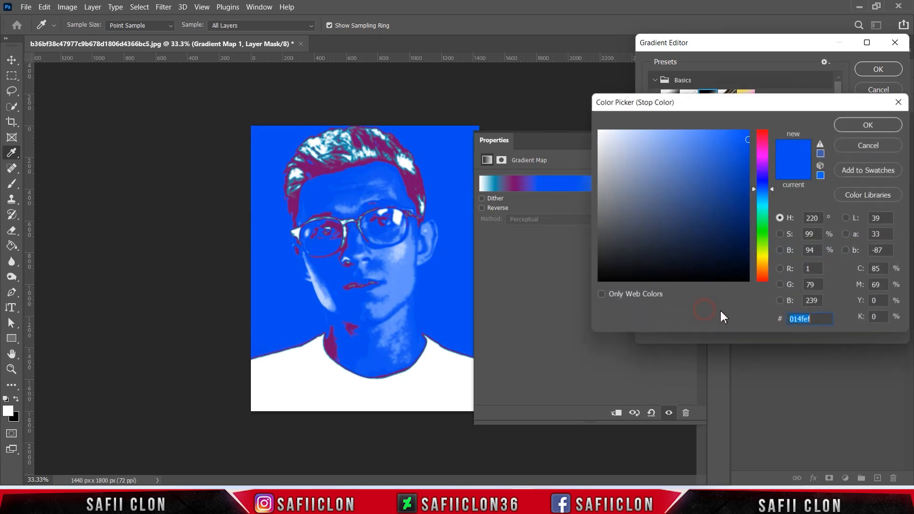
type("0")
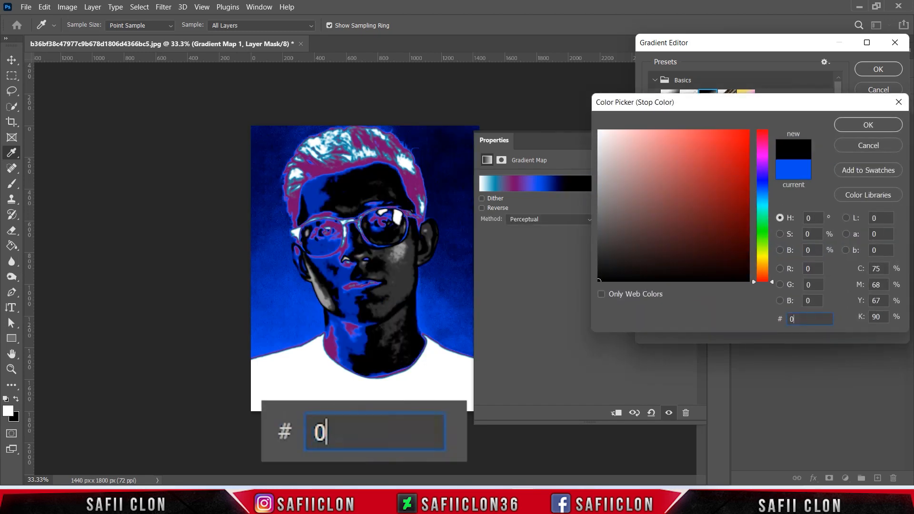
type("1ef23")
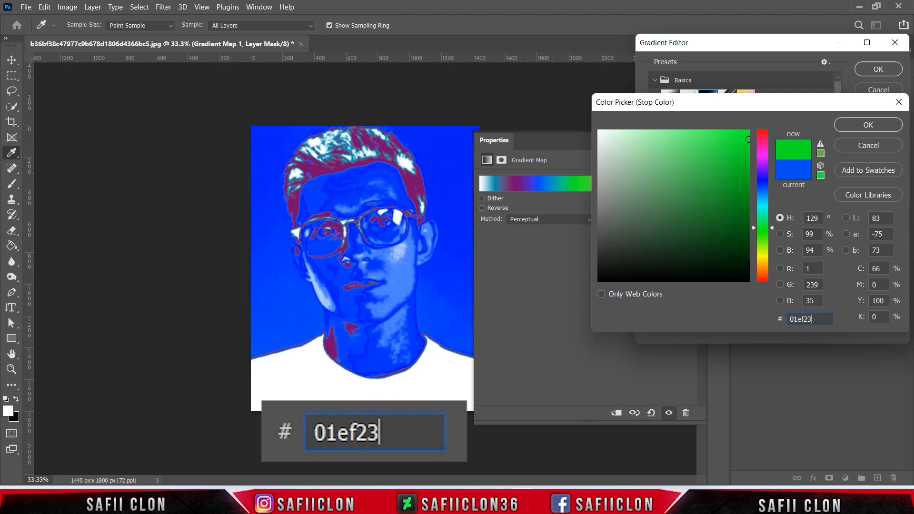
left_click(868, 125)
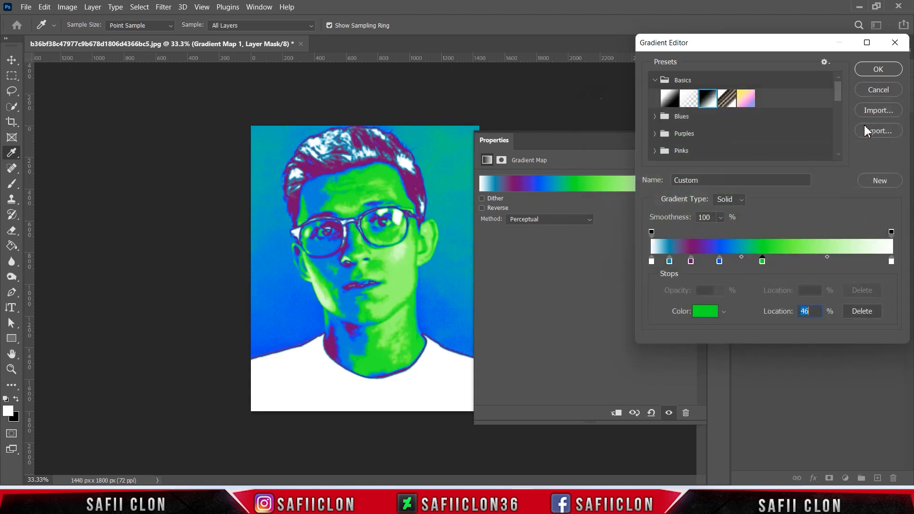
- Add a colour stop a little past 60% of the gradient and colour it yellow, eaff04
mouse_move(796, 265)
left_mouse_down()
mouse_move(823, 262)
mouse_move(806, 262)
left_mouse_up()
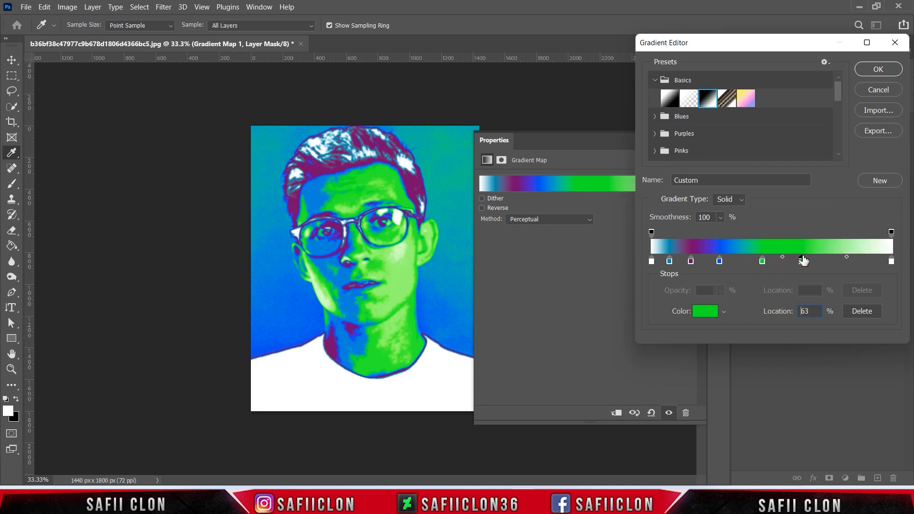
left_click(705, 311)
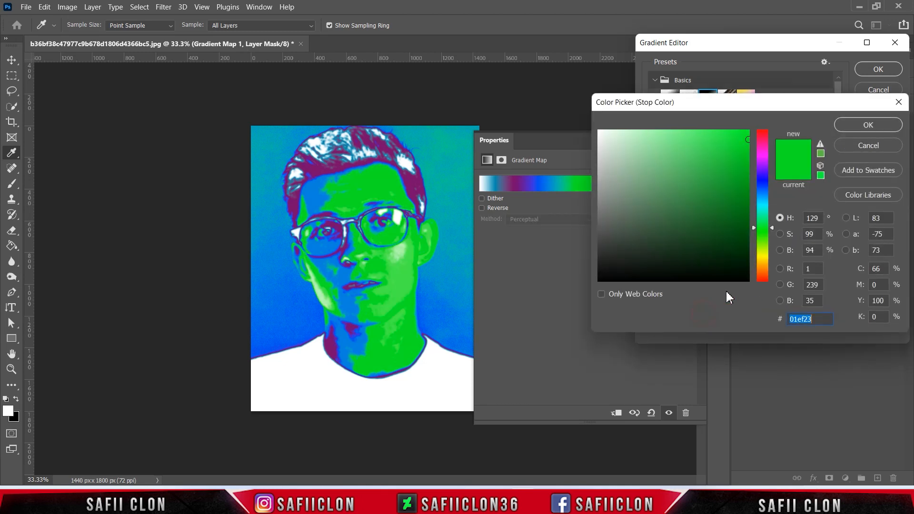
left_click_drag(818, 321, 768, 321)
type("e")
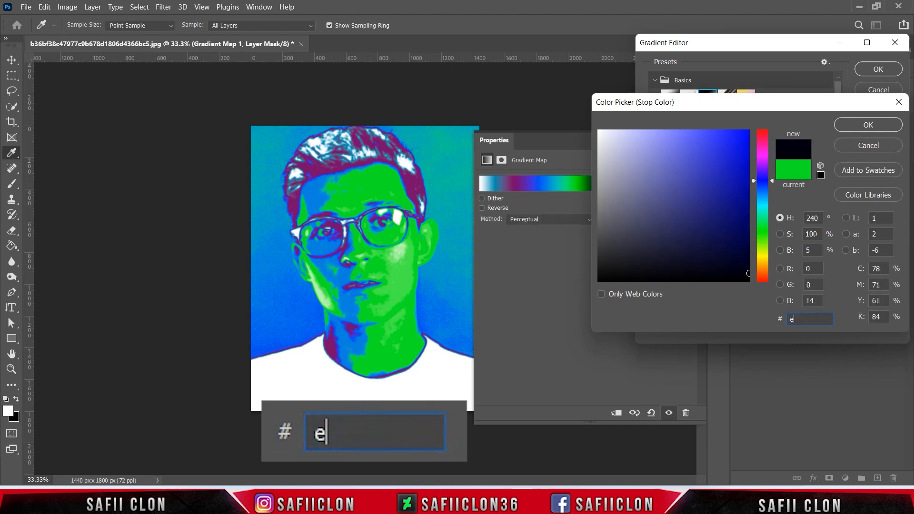
type("aff04")
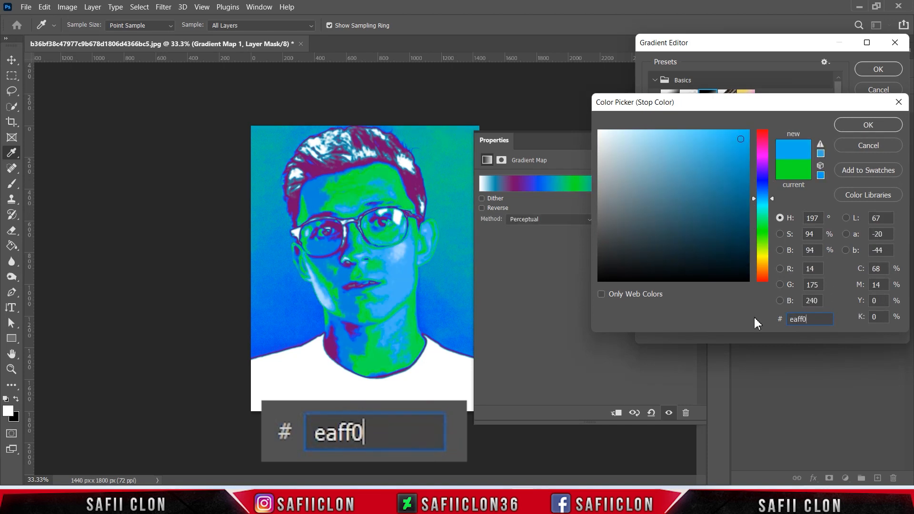
left_click(868, 125)
- Move the gradient's white end stop to 89%, colour it orange-red, ef3401, and accept the finished gradient
left_click(892, 262)
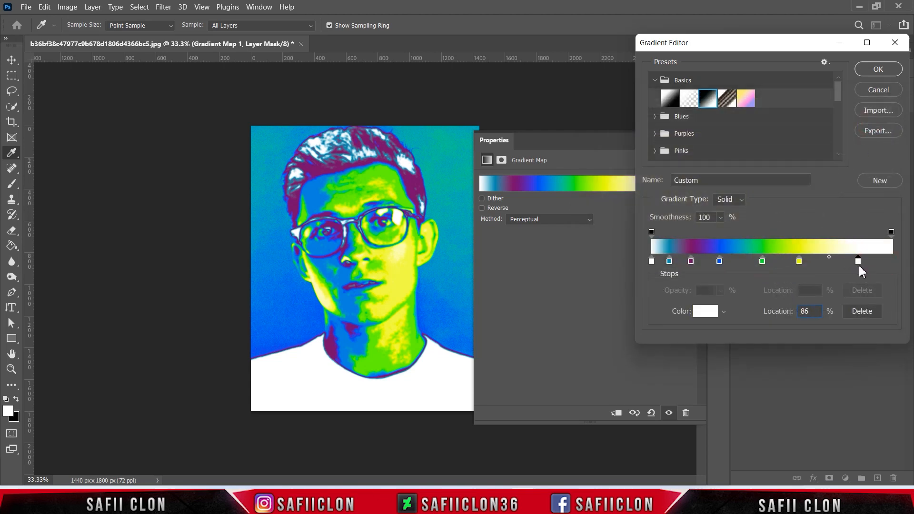
left_click_drag(863, 266, 867, 265)
left_click(706, 312)
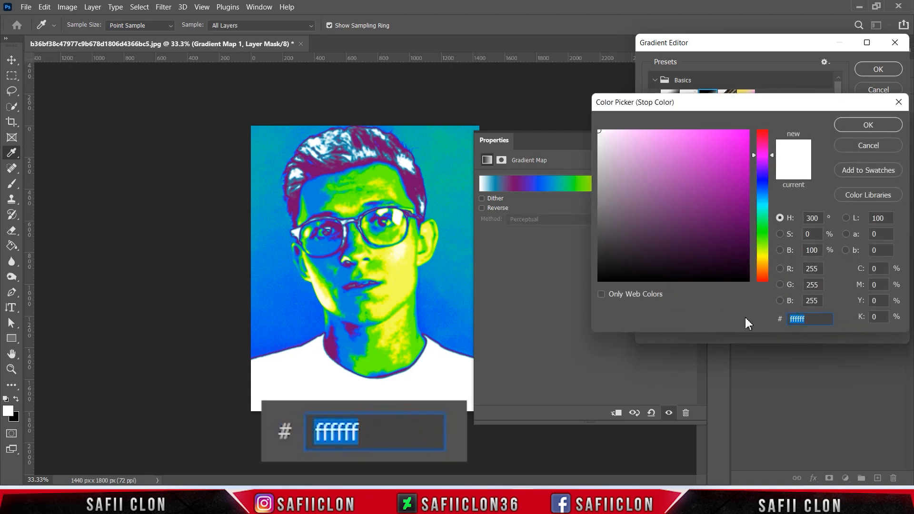
type("ef340")
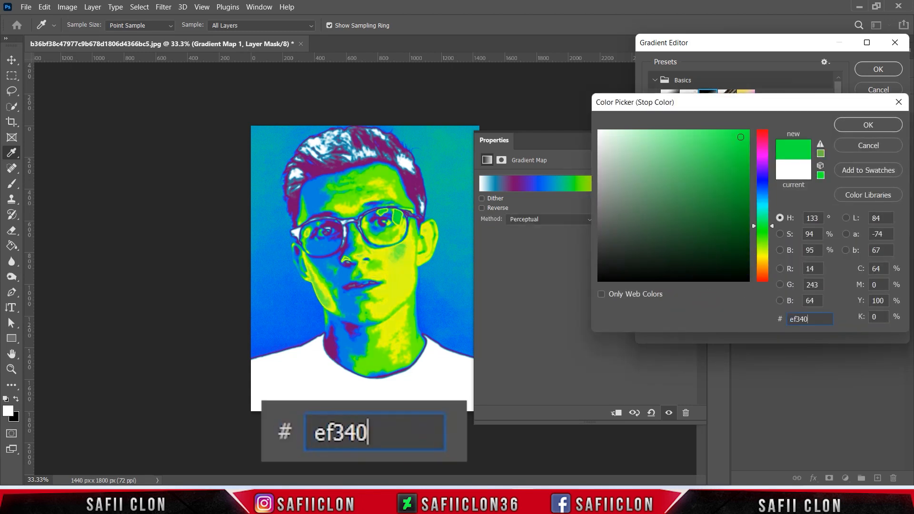
type("1")
left_click(869, 124)
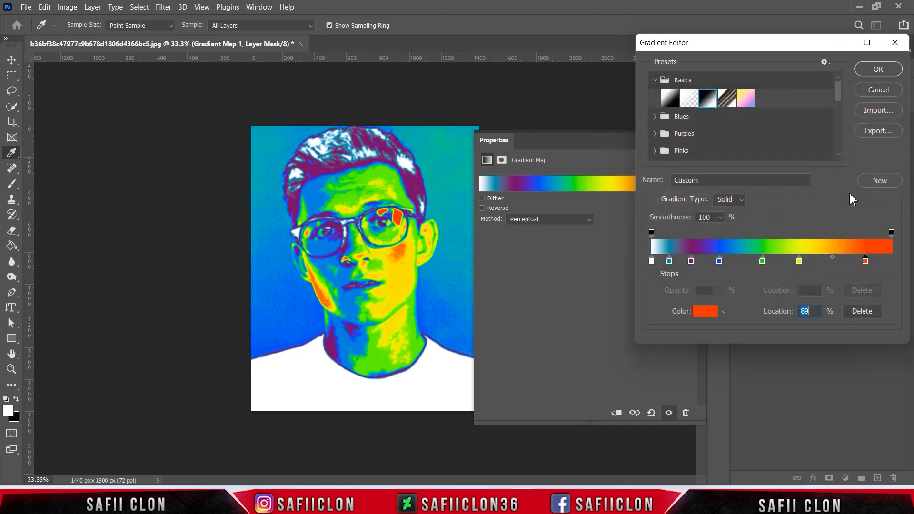
left_click(868, 69)
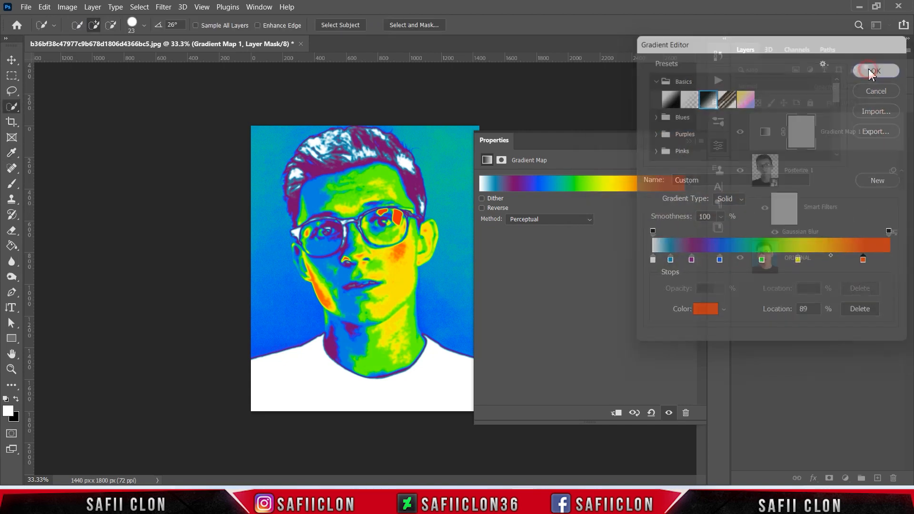
- Close the adjustment settings and compare the image with and without the Gradient Map 1 layer
left_click(690, 141)
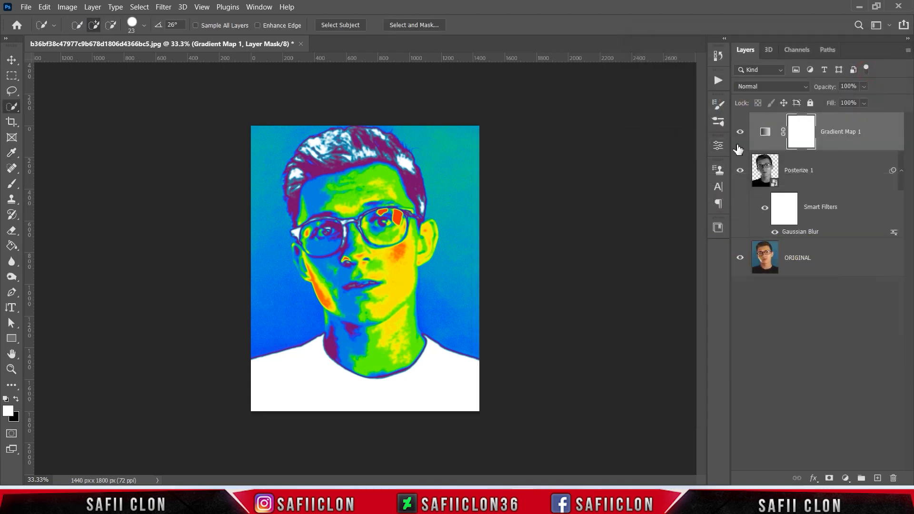
left_click(740, 135)
left_click(741, 136)
left_click(740, 135)
left_click(741, 136)
- Clip the Gradient Map 1 adjustment to the Posterize 1 smart object so it affects only the subject
key("ctrl+2")
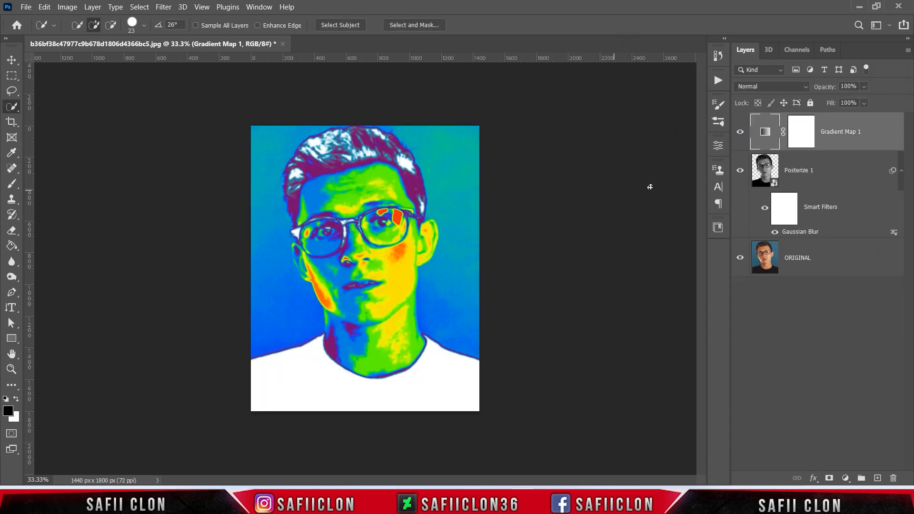
right_click(832, 144)
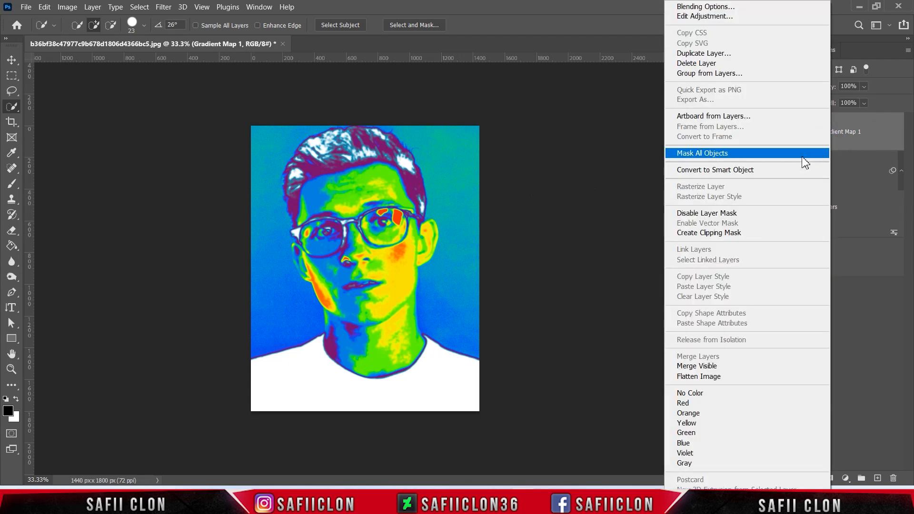
left_click(704, 235)
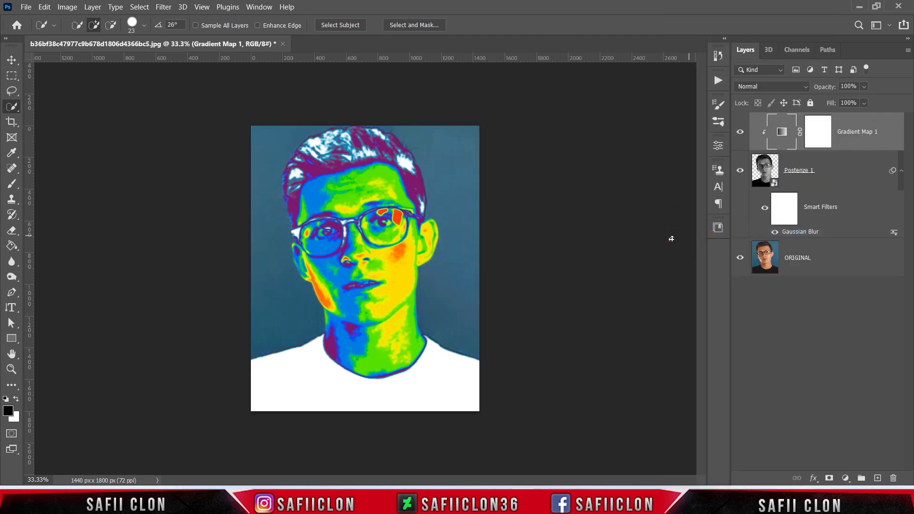
- Open the texture 23-05-13_photocopy_031.jpg and copy it into the portrait document as a new layer on top
left_click(26, 8)
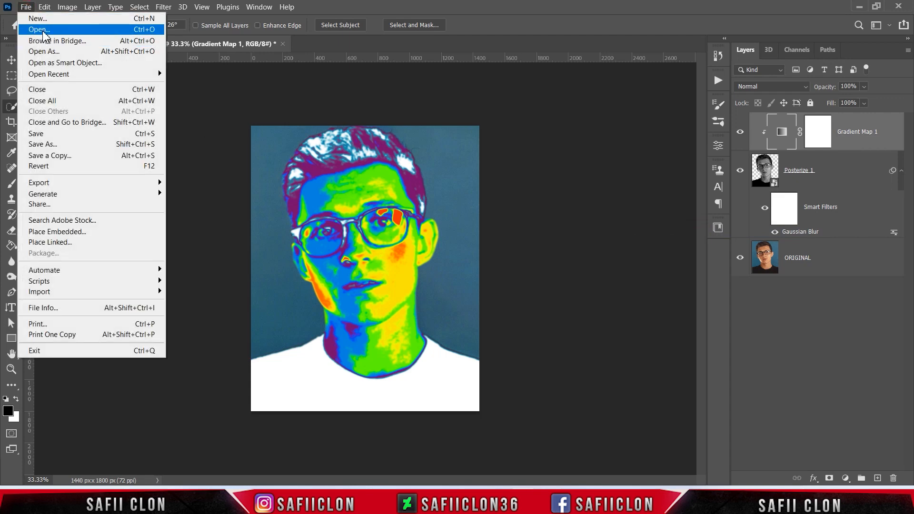
left_click(42, 29)
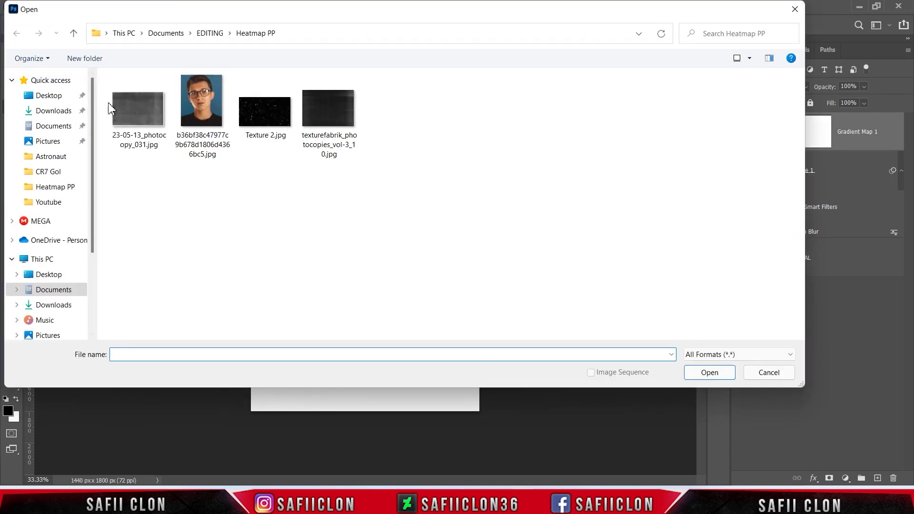
left_click(137, 124)
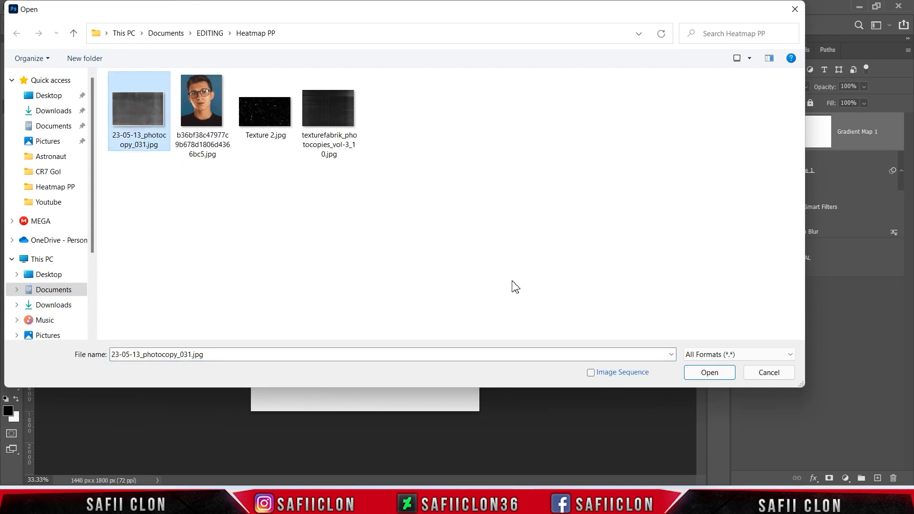
left_click(719, 376)
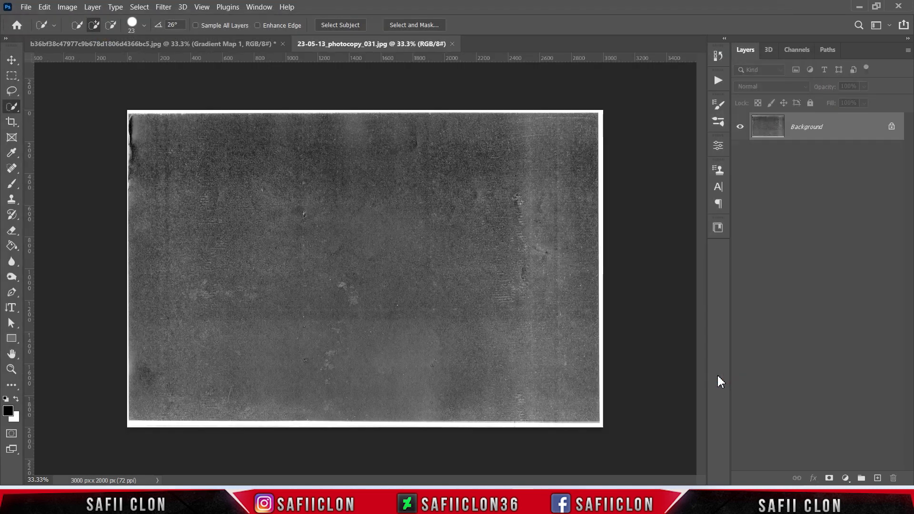
left_click_drag(833, 126, 542, 237)
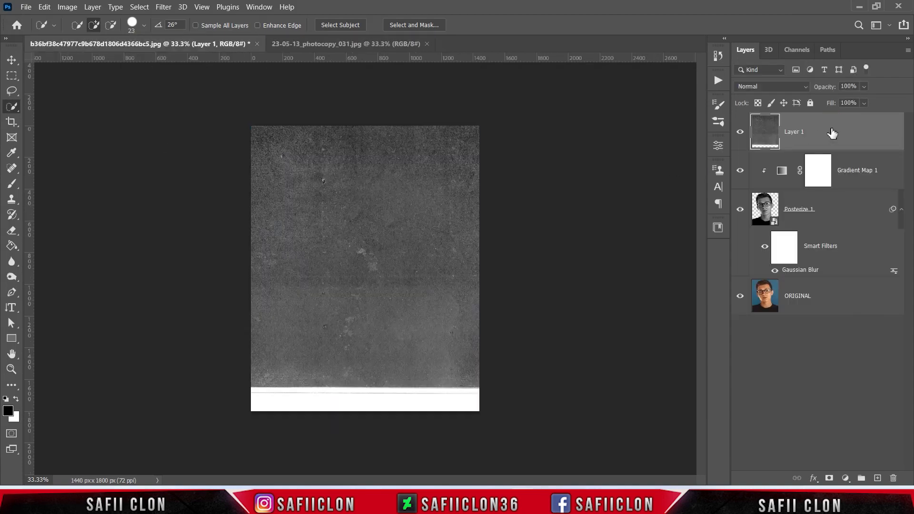
- Clip the photocopy texture Layer 1 to the subject and set its blend mode to Lighter Color
left_click(741, 133)
left_click(741, 133)
right_click(837, 135)
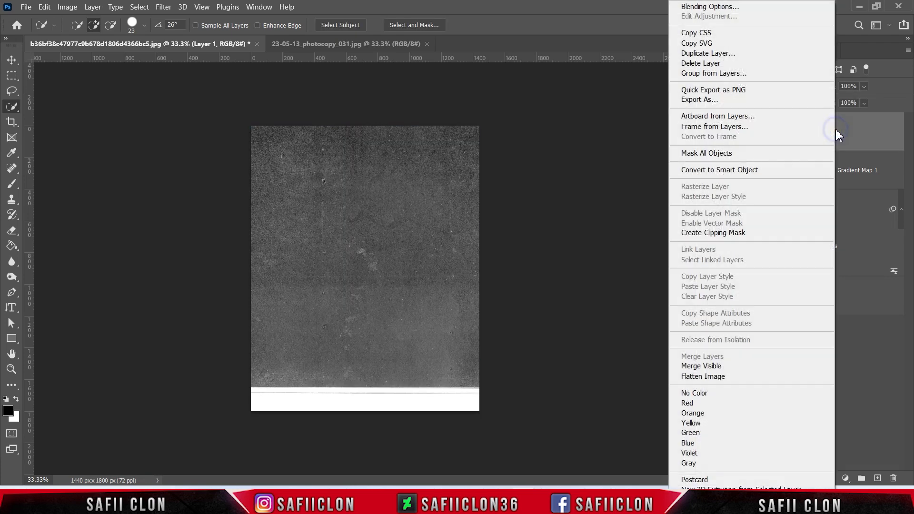
left_click(728, 235)
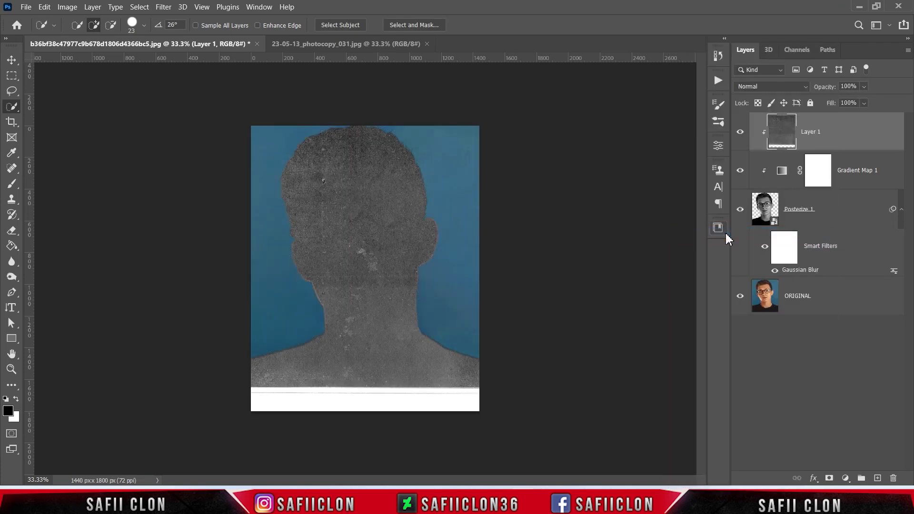
left_click(774, 87)
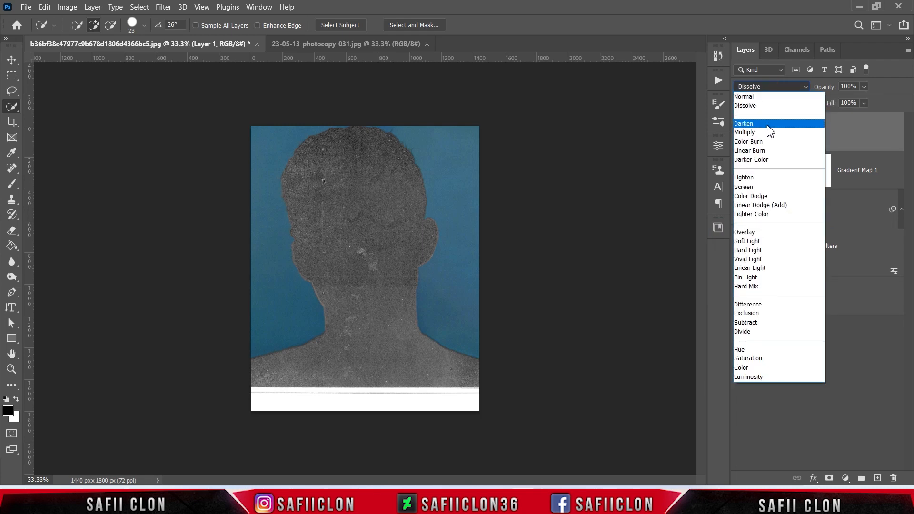
left_click(761, 215)
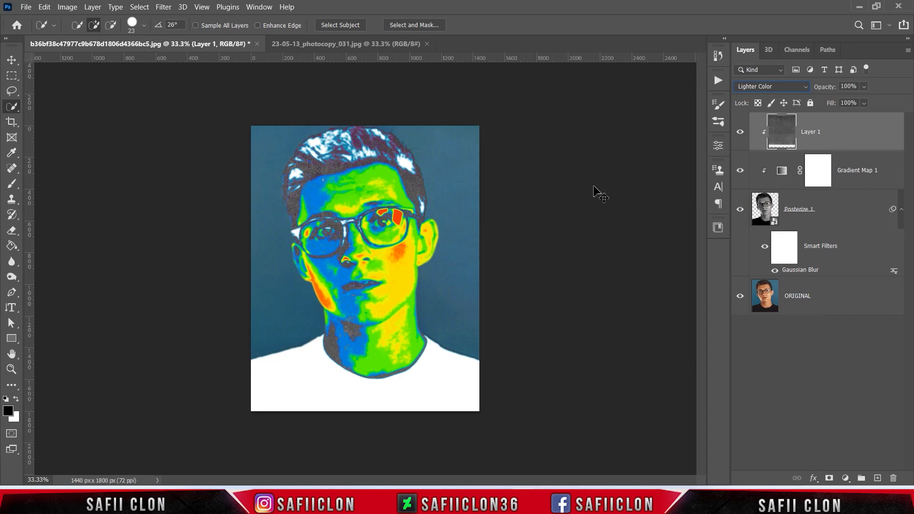
- Enlarge the Layer 1 texture to about 114% and reposition it so its white border falls outside the canvas
key("ctrl+t")
left_click_drag(428, 212, 402, 217)
left_click_drag(625, 102, 663, 79)
mouse_move(446, 237)
left_mouse_down()
mouse_move(466, 229)
mouse_move(452, 245)
left_mouse_up()
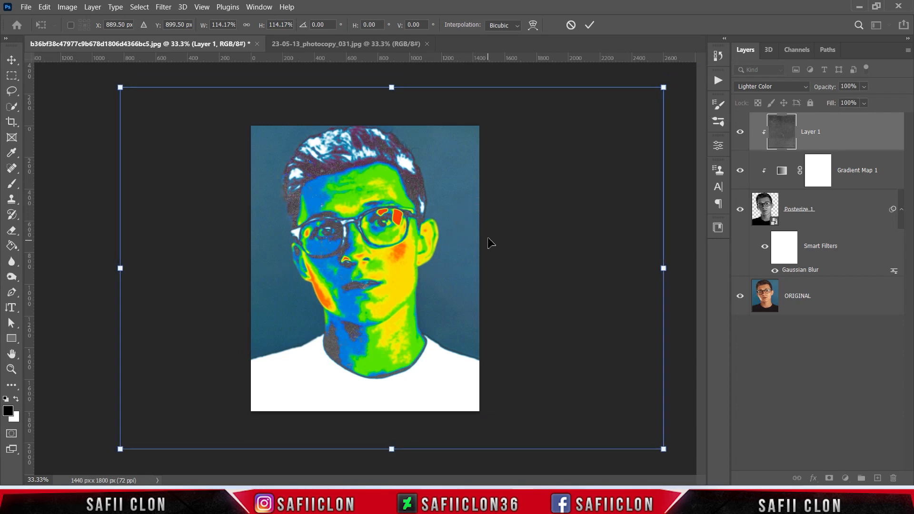
left_click(590, 24)
- Compare the portrait with and without the Layer 1 texture
left_click(740, 133)
left_click(740, 133)
left_click(741, 133)
left_click(740, 132)
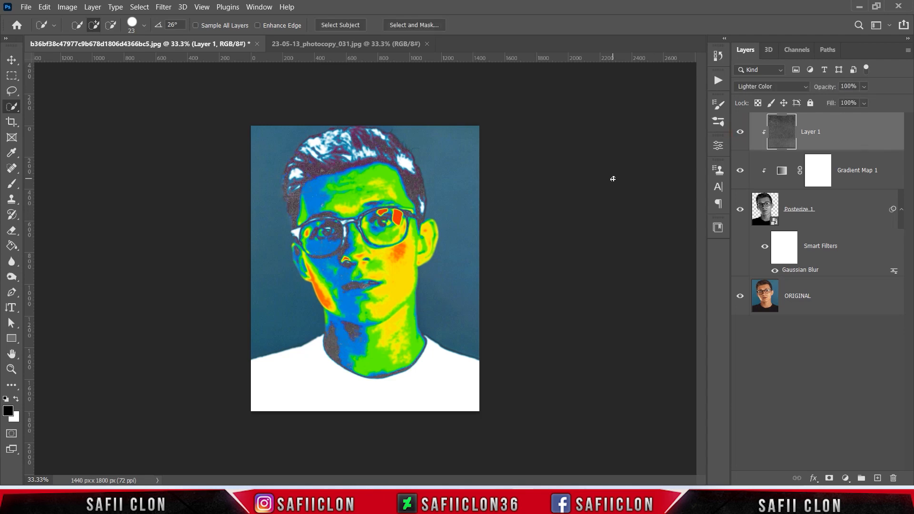
- Open texturefabrik_photocopies_vol-3_10.jpg and copy it into the portrait document as the topmost layer
left_click(28, 7)
left_click(36, 30)
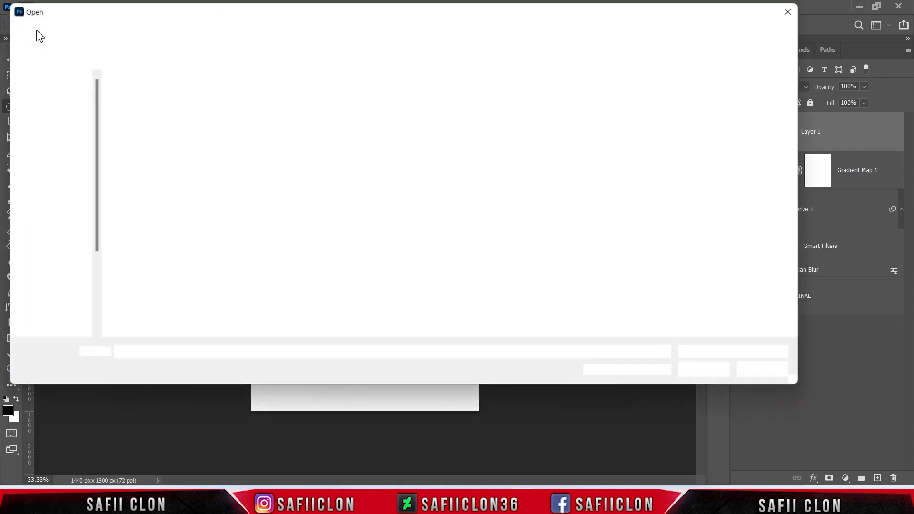
left_click(341, 108)
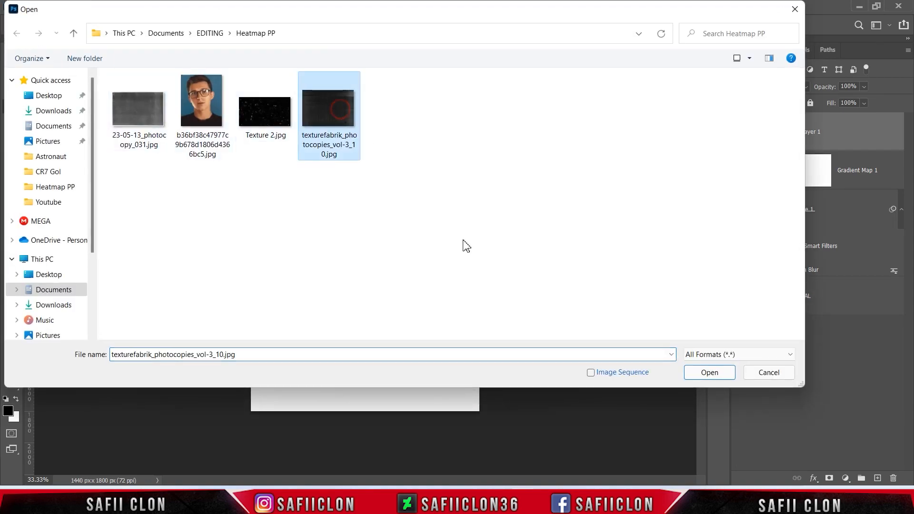
left_click(709, 373)
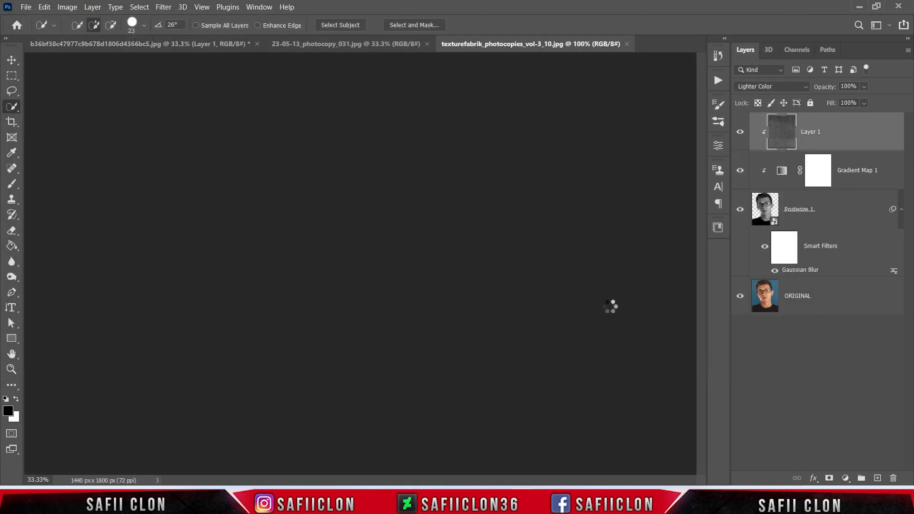
left_click_drag(820, 139, 362, 264)
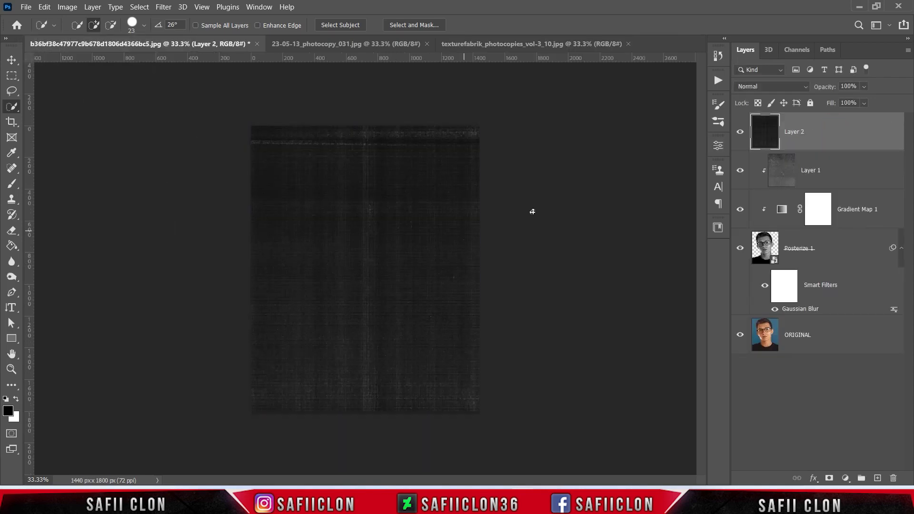
- Set Layer 2's blend mode to Lighten and scale the texture to about 88%, positioned to cover the whole canvas
left_click(776, 87)
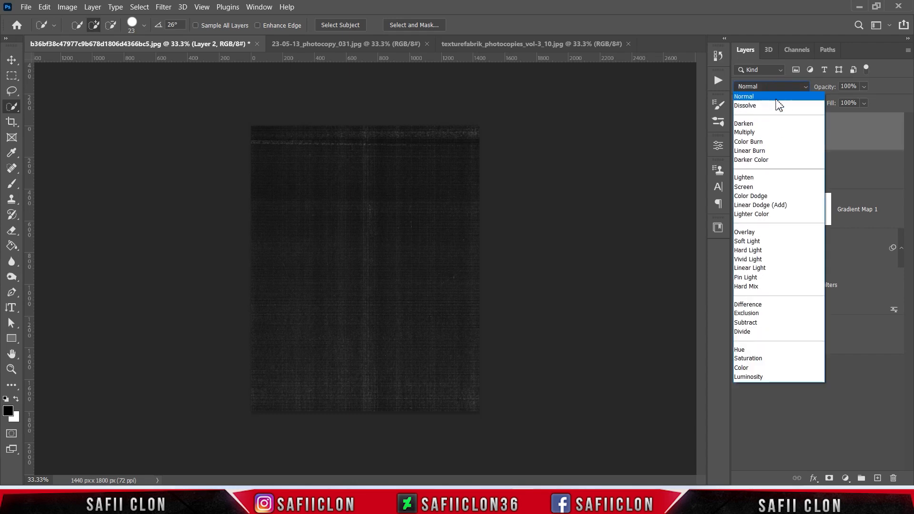
left_click(744, 178)
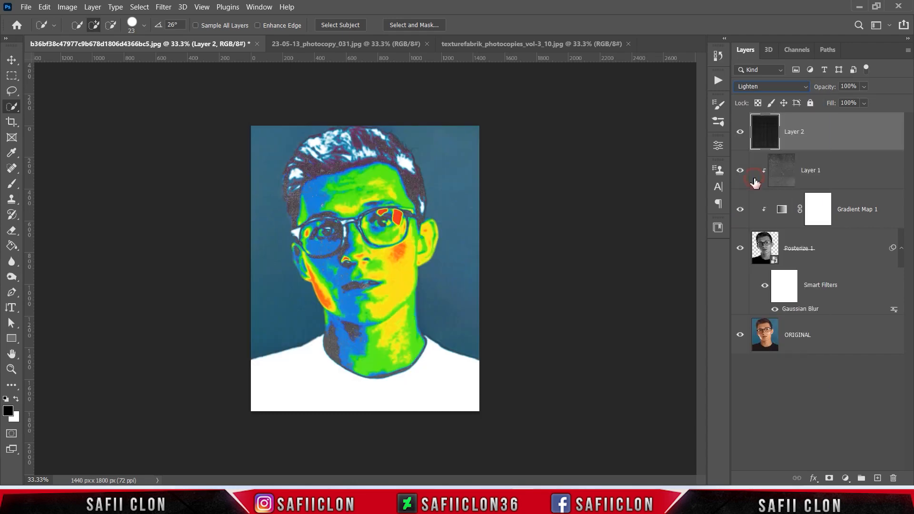
key("ctrl+t")
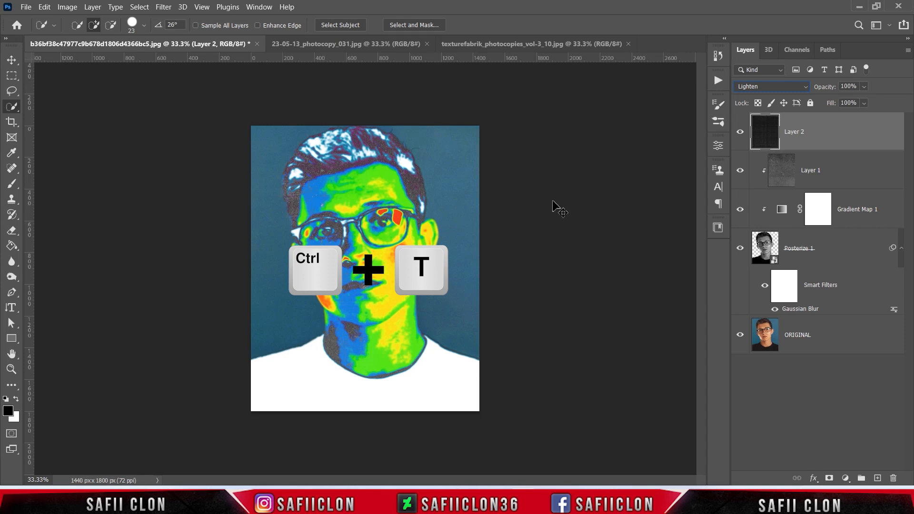
left_click_drag(532, 245, 408, 249)
left_click_drag(517, 73, 482, 95)
left_click_drag(440, 198, 514, 198)
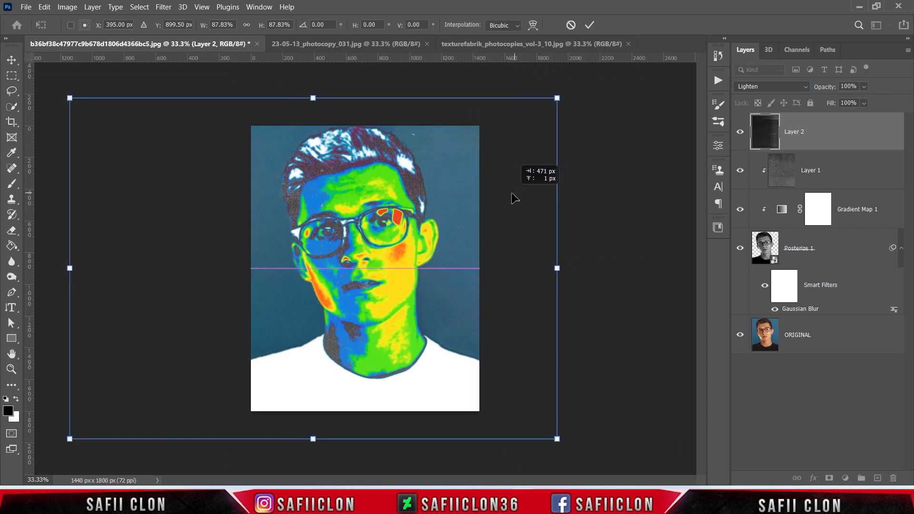
left_click(590, 28)
- Compare the portrait with and without the Layer 2 texture
key("w")
left_click(740, 138)
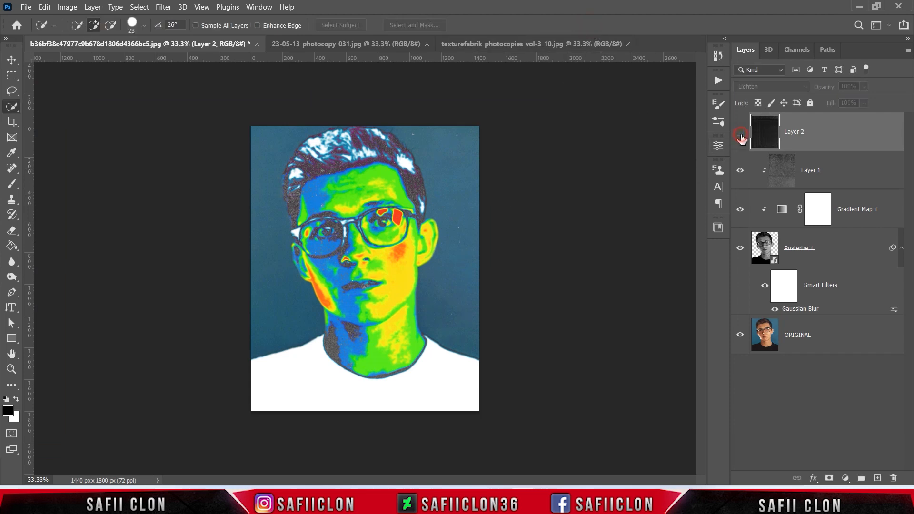
left_click(740, 133)
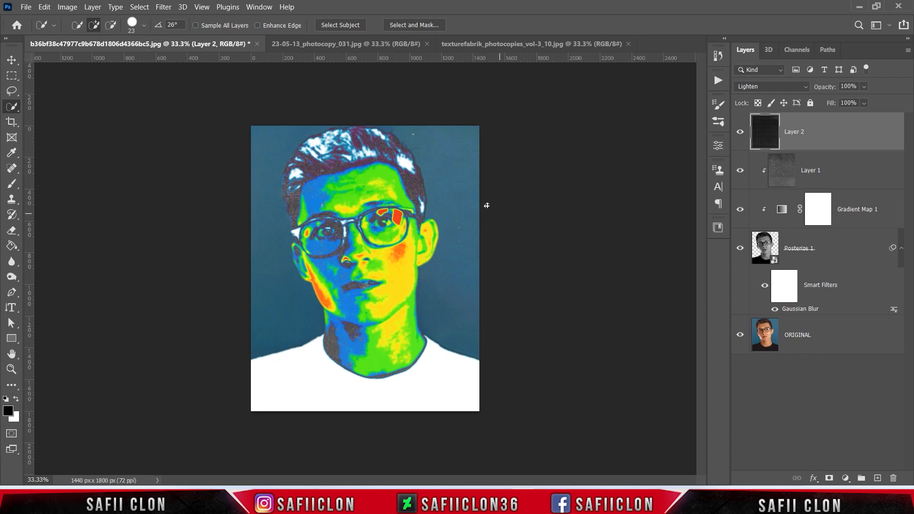
- Open the teal fabric image from Unsplash and copy it into the portrait document as the topmost layer
left_click(25, 7)
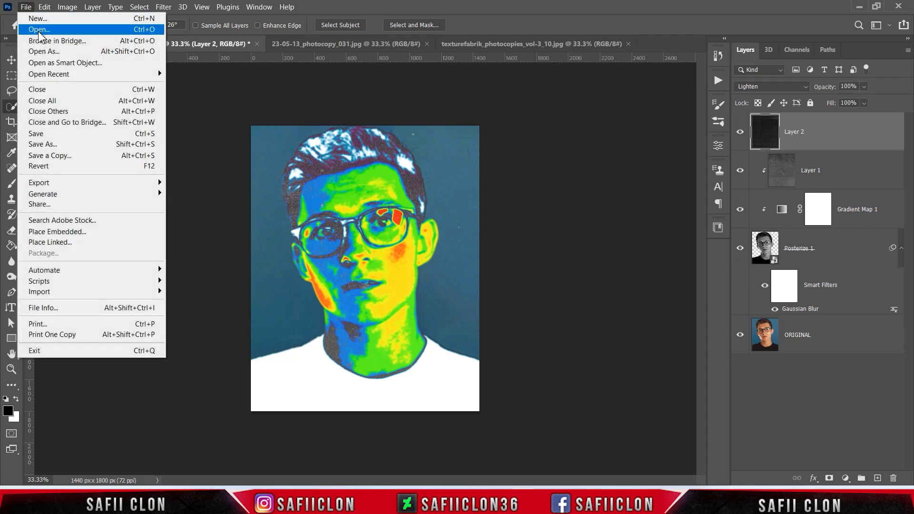
left_click(39, 31)
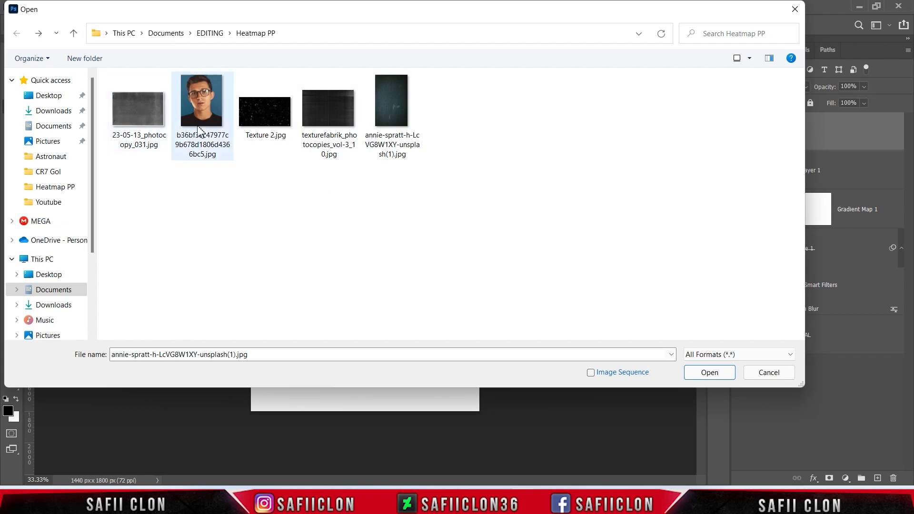
left_click(394, 110)
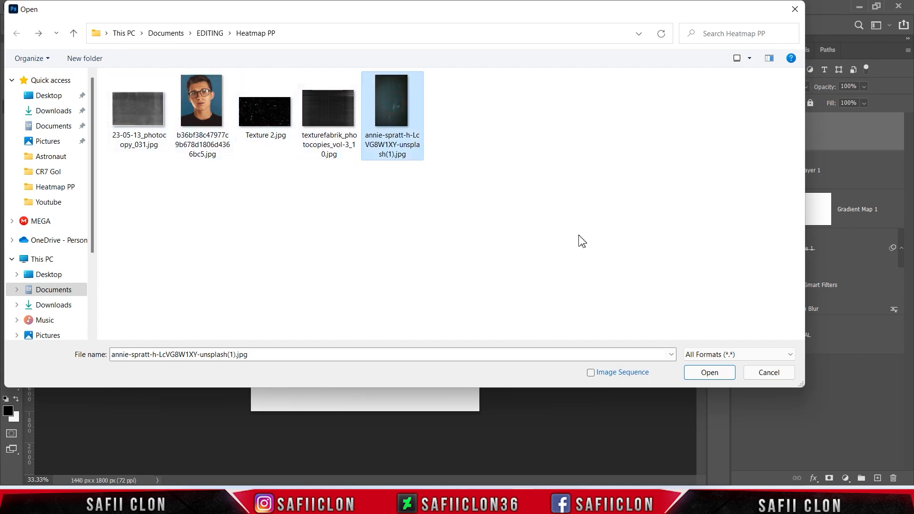
left_click(709, 373)
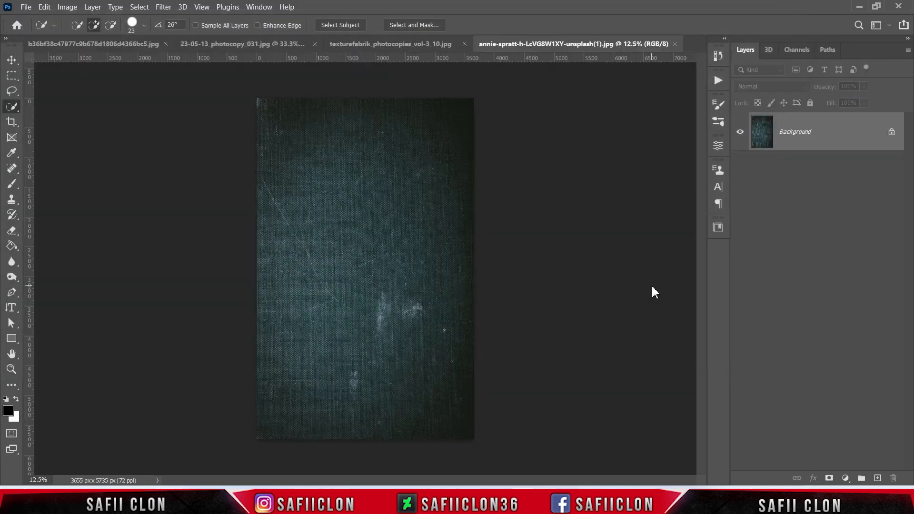
left_click_drag(835, 139, 385, 256)
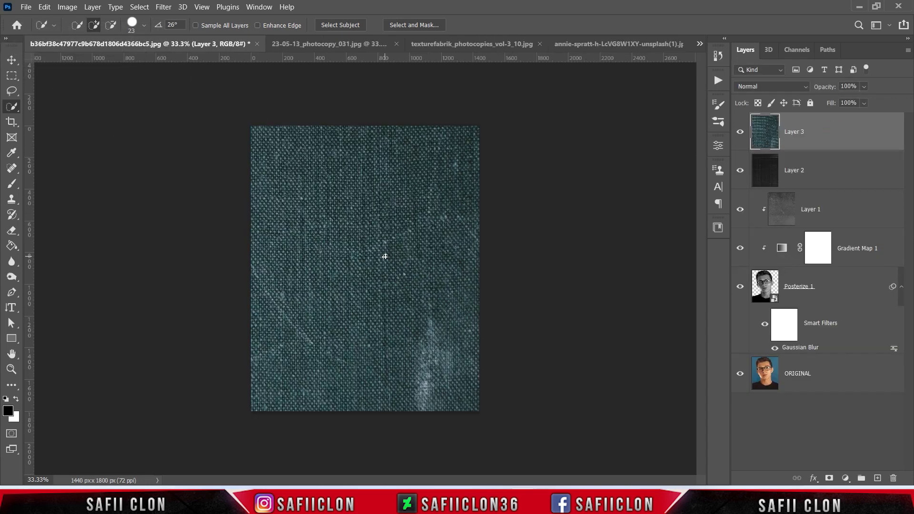
- Set the fabric texture Layer 3 to Color Dodge blending and compare the image with and without it
left_click(772, 88)
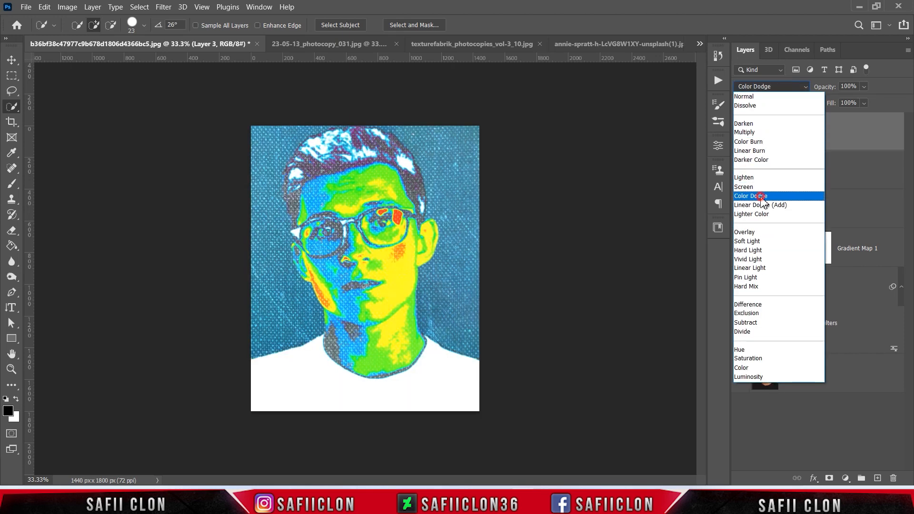
left_click(762, 198)
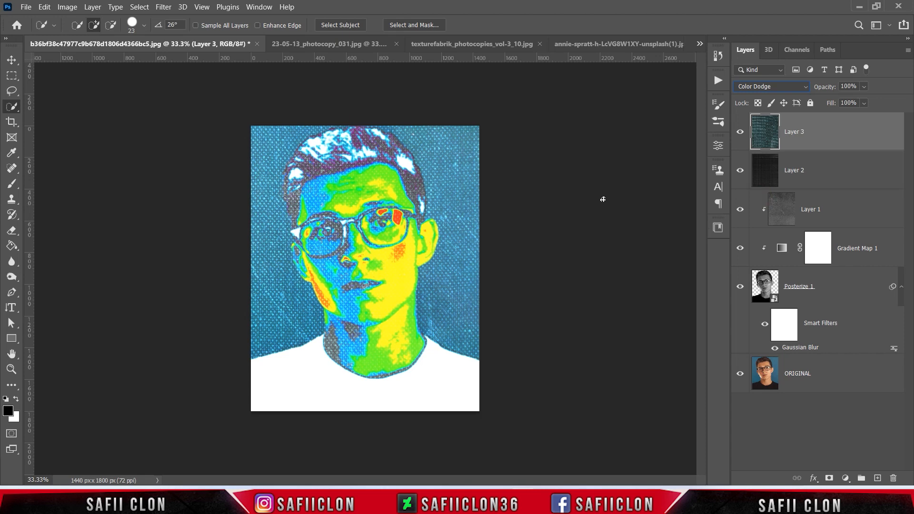
left_click(741, 135)
left_click(740, 136)
left_click(741, 136)
left_click(740, 136)
- Add a black (000000) Solid Color fill layer directly above the ORIGINAL layer
left_click(843, 382)
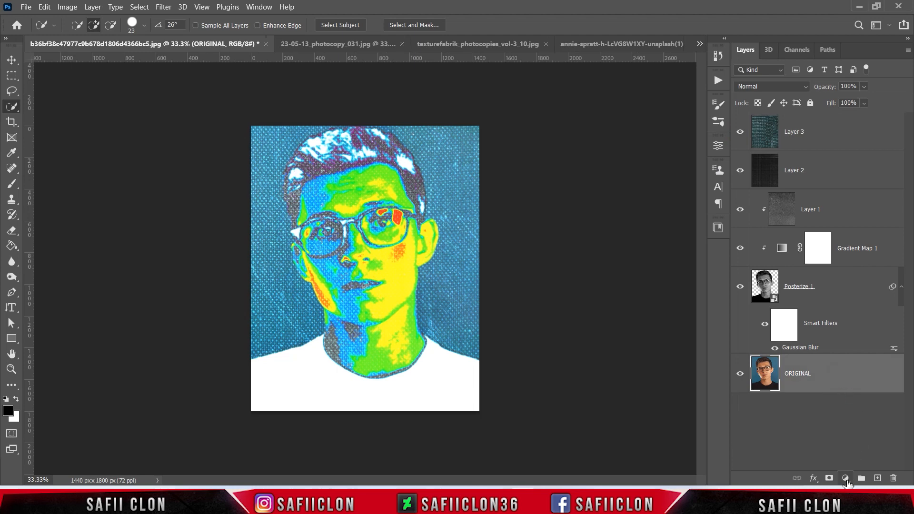
left_click(846, 479)
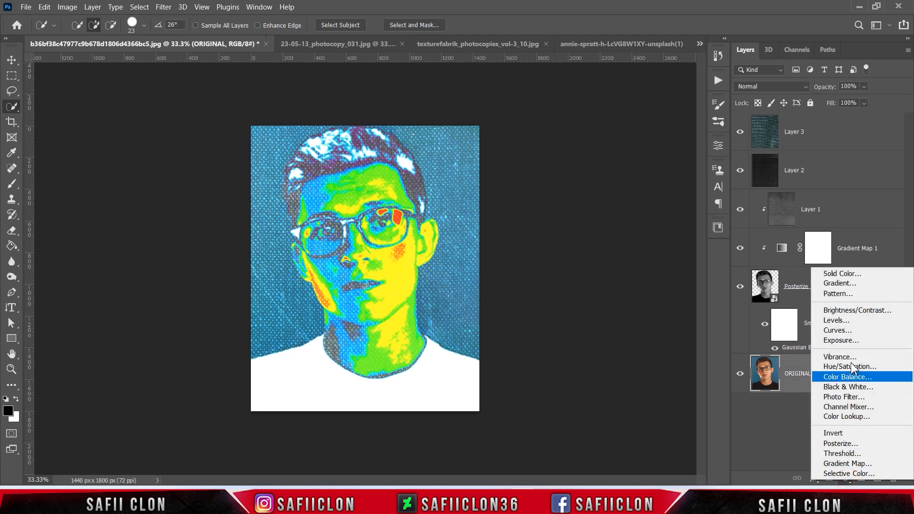
left_click(859, 277)
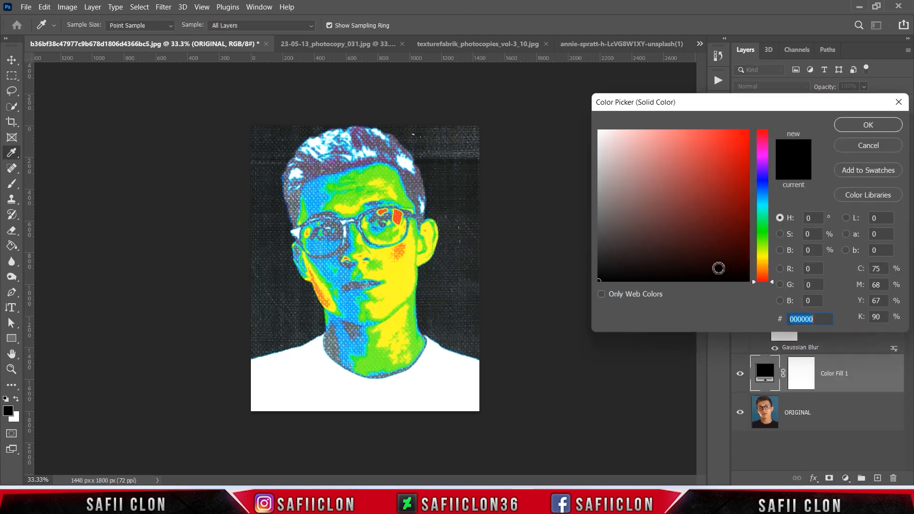
left_click_drag(621, 263, 589, 289)
left_click(873, 126)
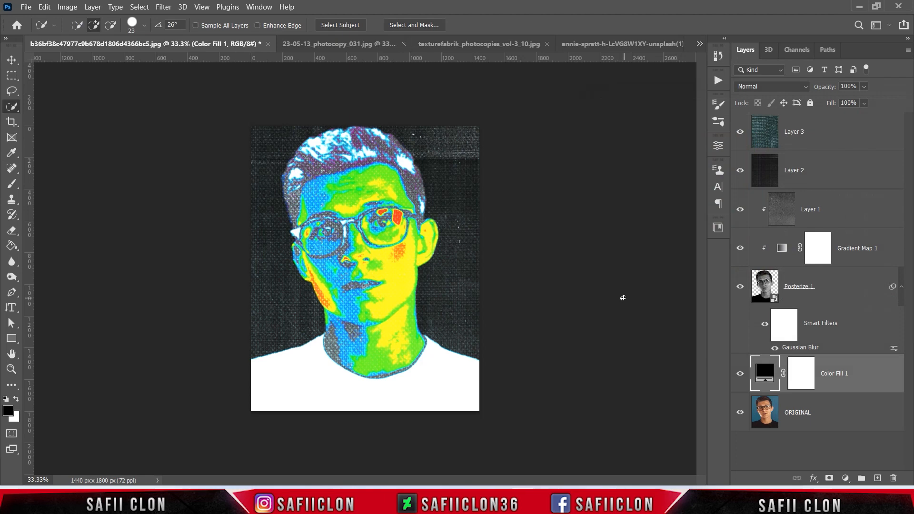
- Compare the background with and without Color Fill 1 and reduce that layer's fill to 47%
left_click(741, 374)
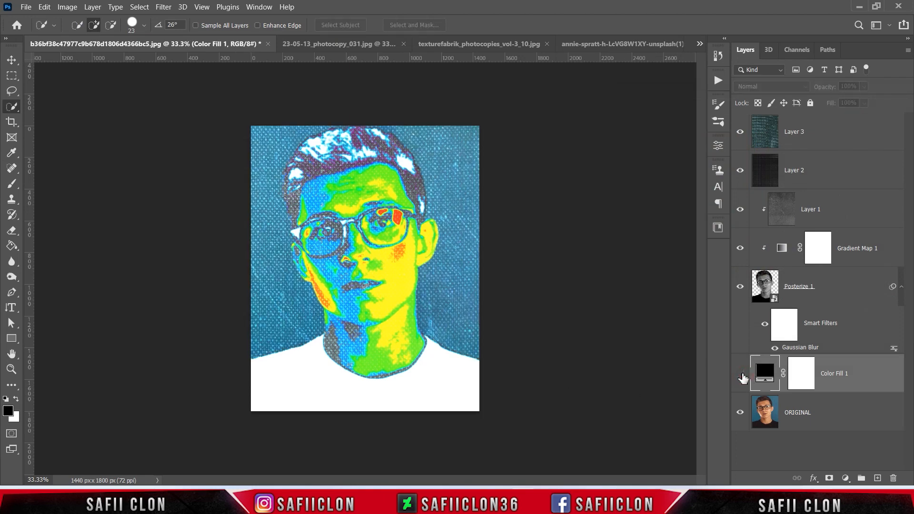
left_click(742, 375)
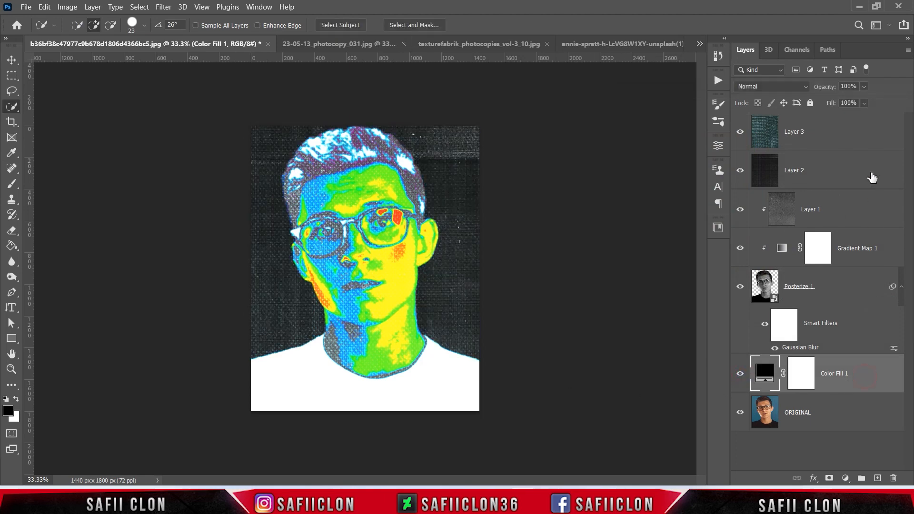
left_click(864, 103)
left_click_drag(876, 119, 851, 119)
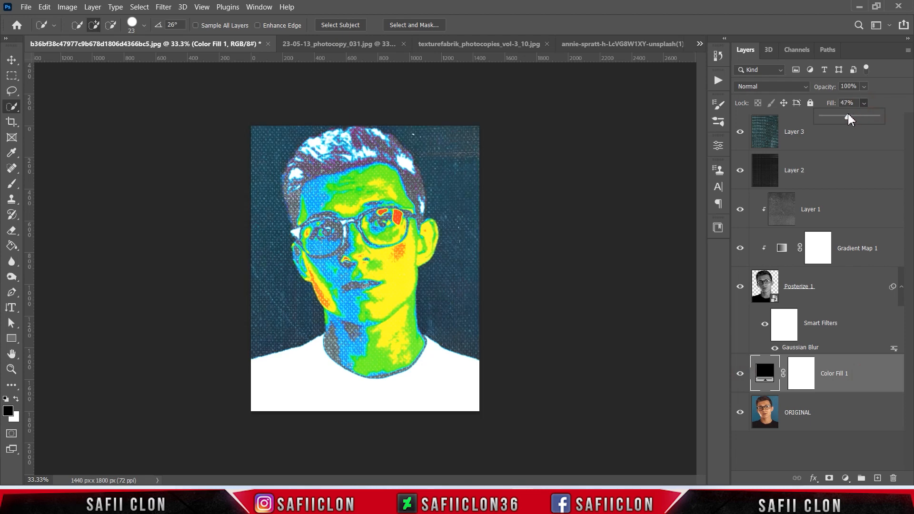
- Set Color Fill 1's fill to 45% and open the blending options of the Posterize 1 layer, keeping the portrait in view
left_click(865, 104)
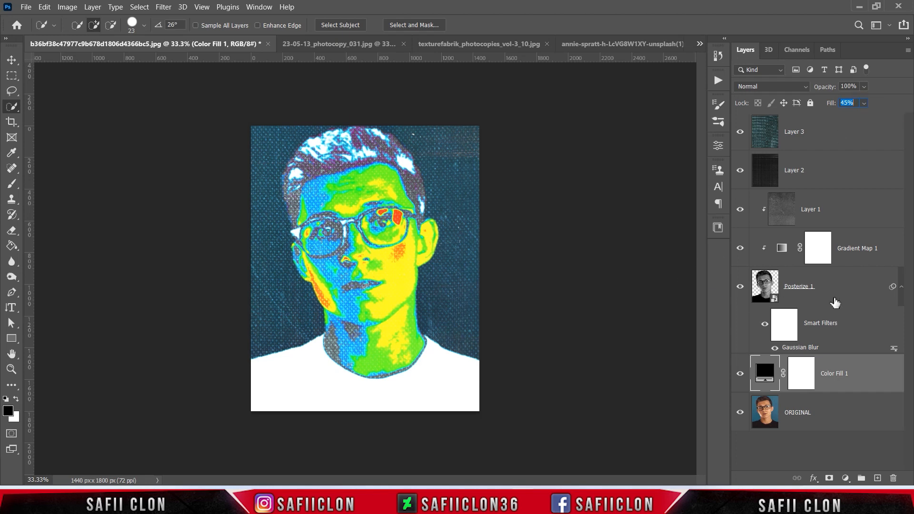
left_click(843, 289)
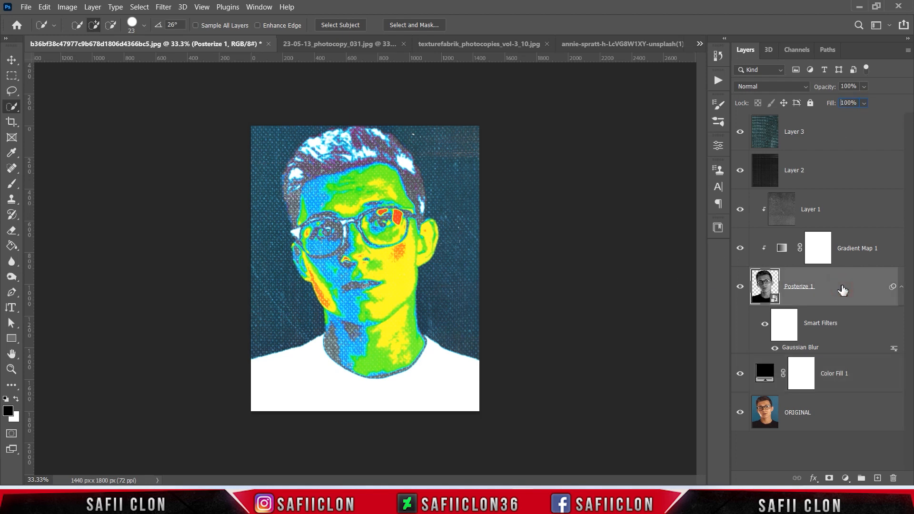
right_click(843, 286)
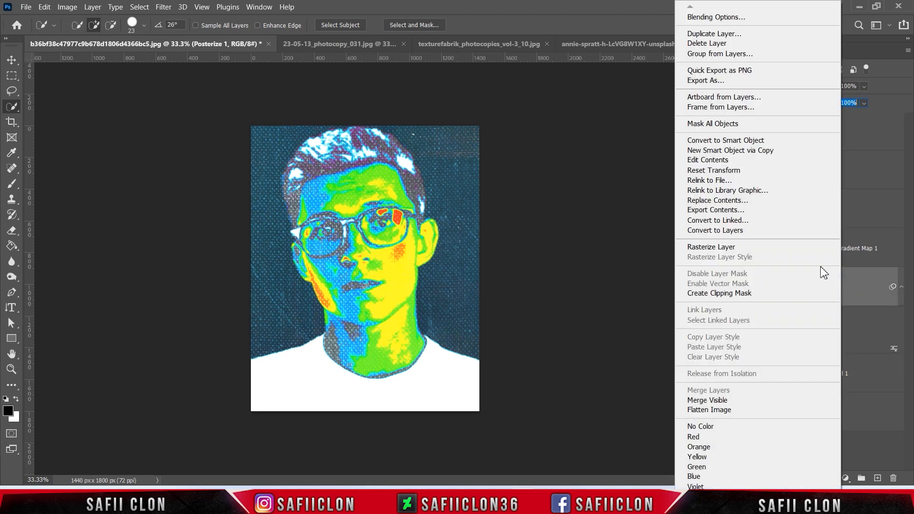
left_click(719, 18)
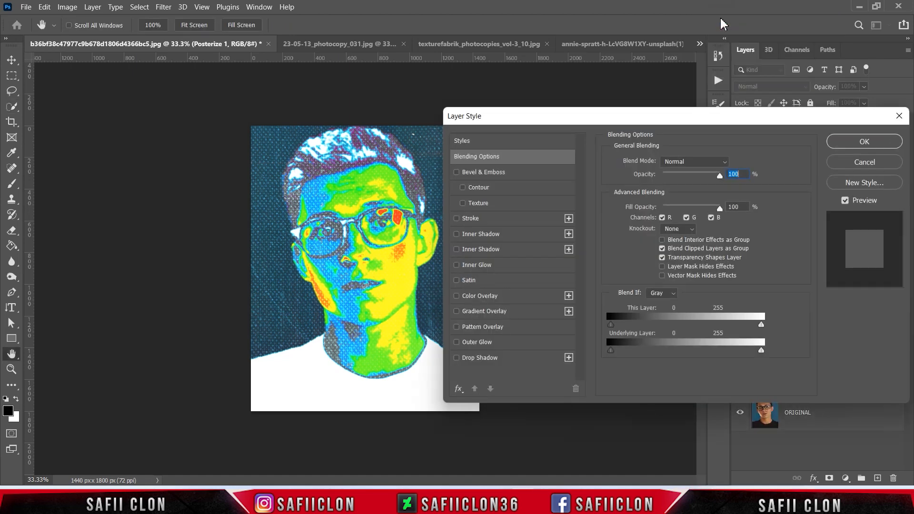
left_click_drag(541, 119, 603, 132)
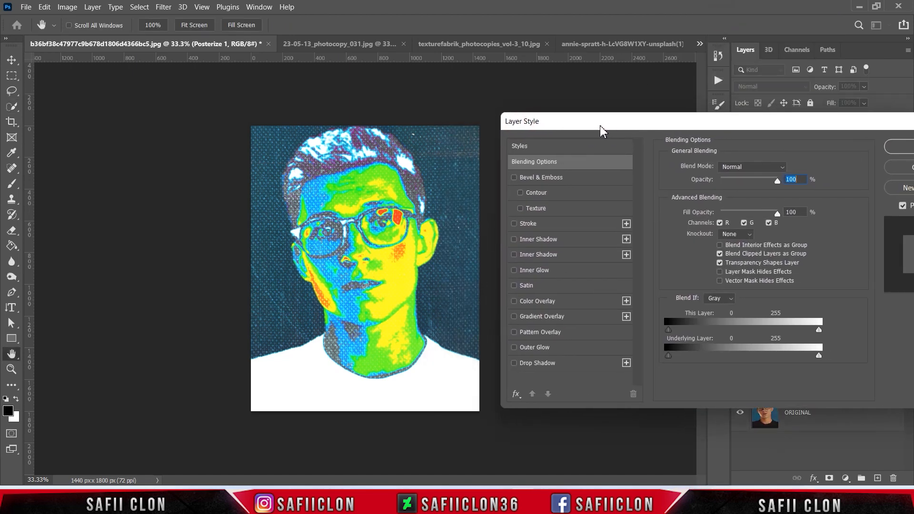
- Add an Inner Shadow to Posterize 1 with Linear Dodge (Add) blending, red colour ff0000 and 79% opacity
left_click(554, 240)
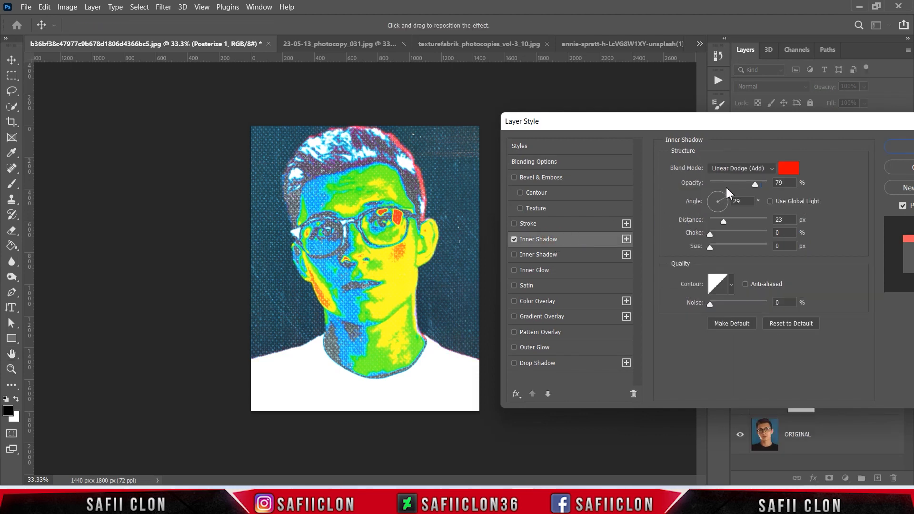
left_click(732, 172)
left_click(742, 285)
left_click(788, 170)
left_click_drag(763, 209, 755, 123)
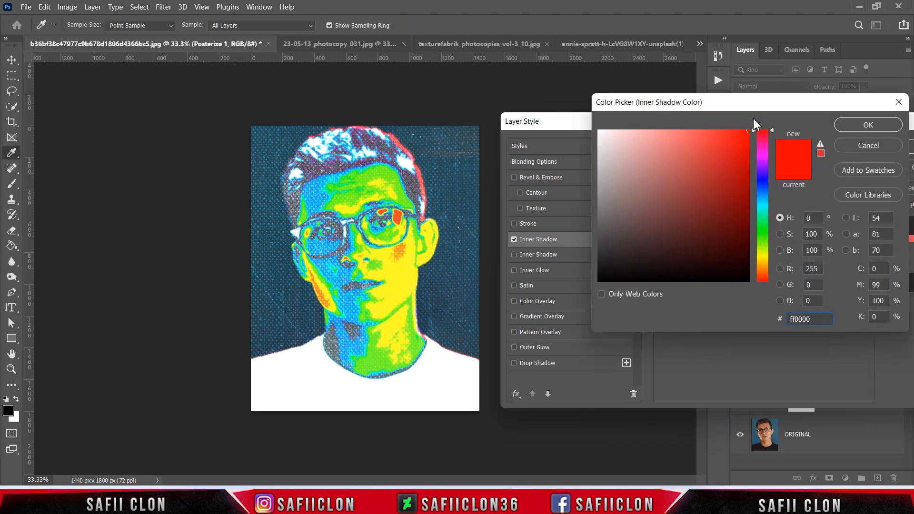
left_click(868, 126)
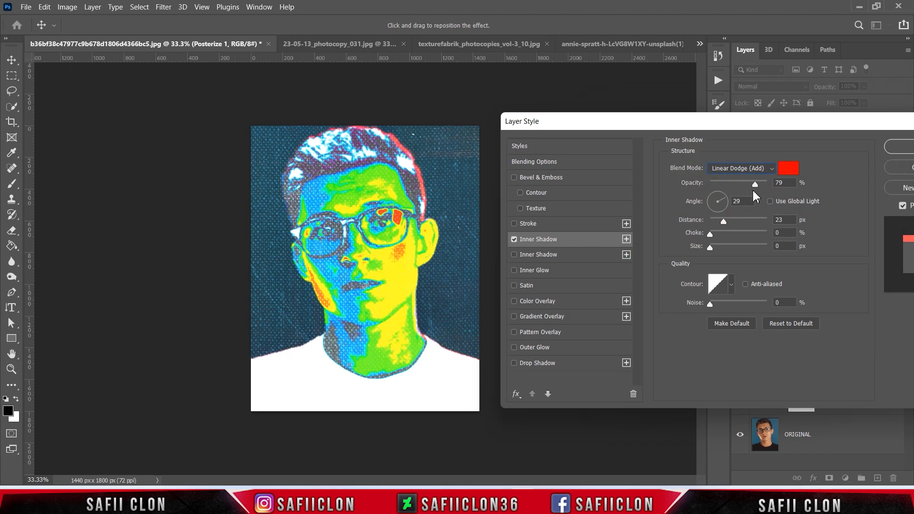
- Set the inner shadow's angle to 30° with a 23 px distance and apply the layer style
left_click(719, 190)
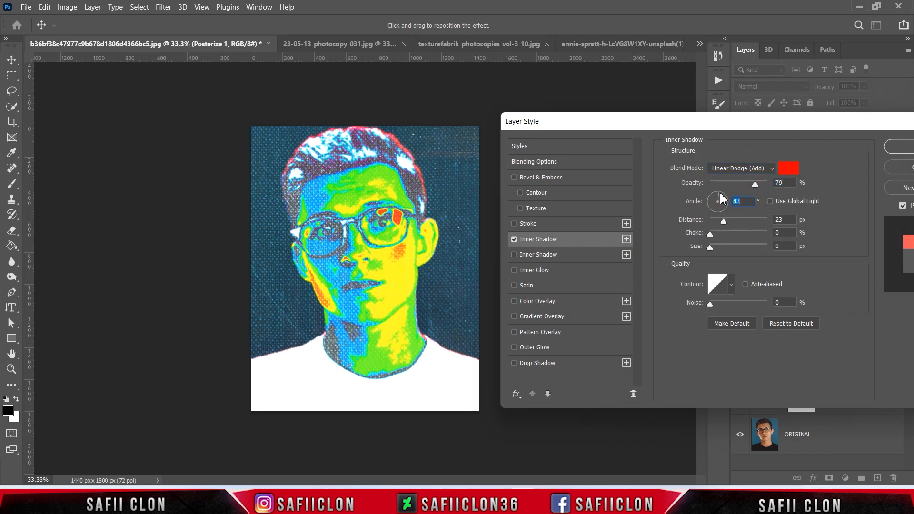
left_click_drag(723, 199, 727, 202)
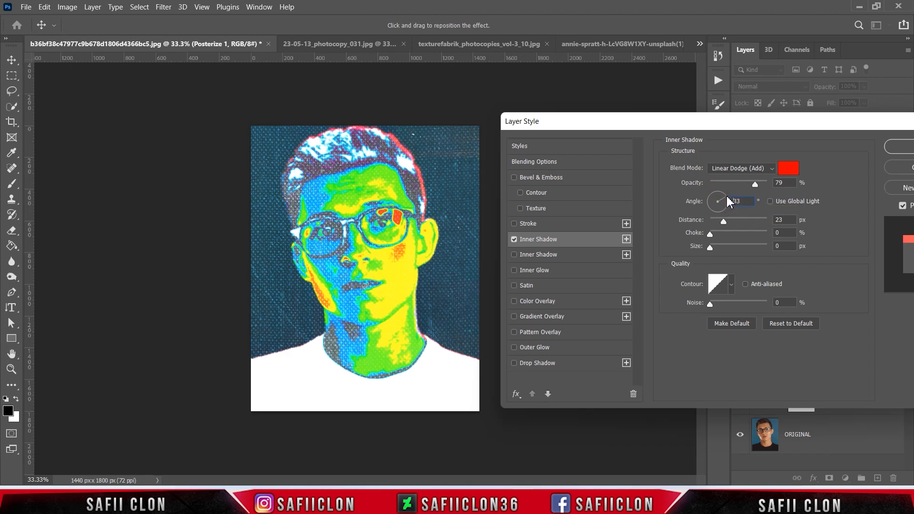
left_click_drag(728, 196, 724, 220)
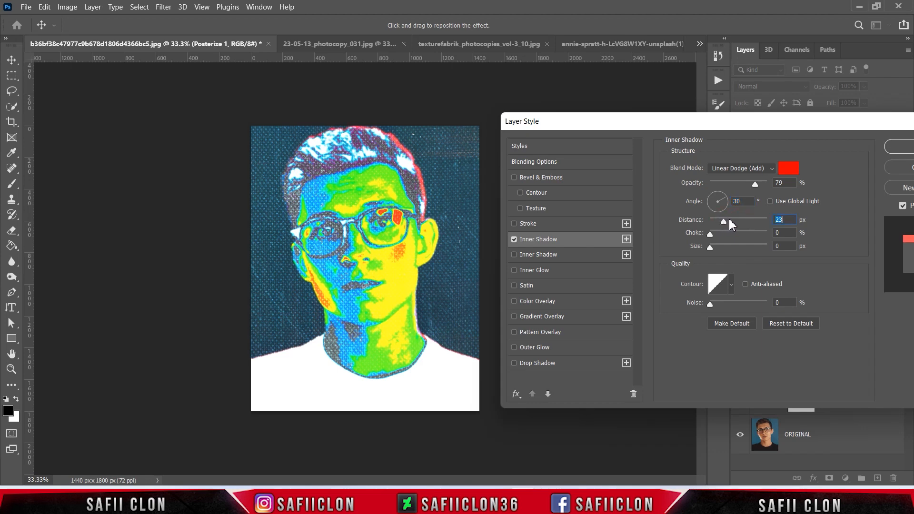
left_click_drag(850, 125, 590, 146)
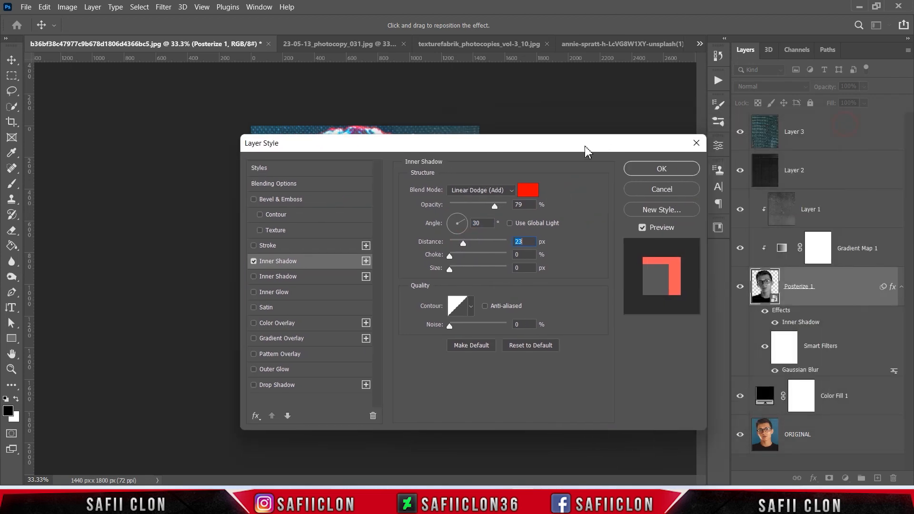
left_click(665, 171)
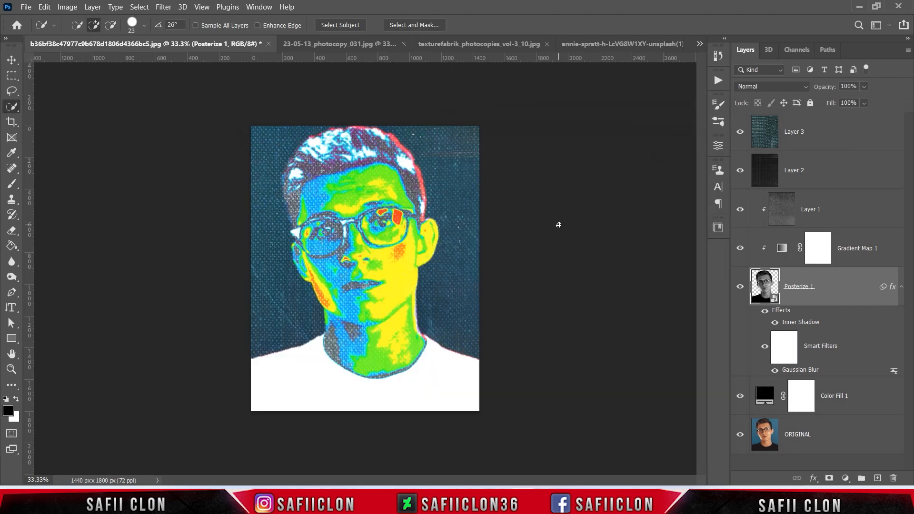
- Add a layer mask to Layer 3 and choose the Soft Round brush for painting on it
left_click(833, 139)
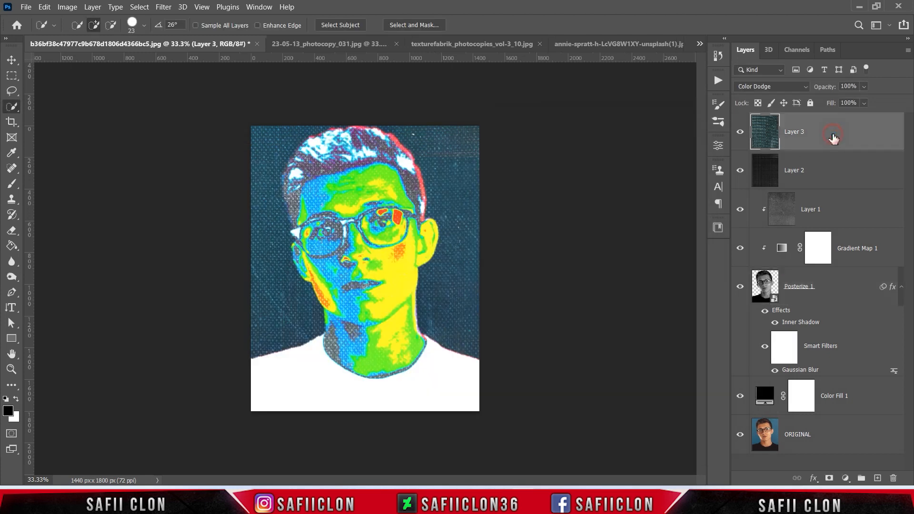
left_click(831, 478)
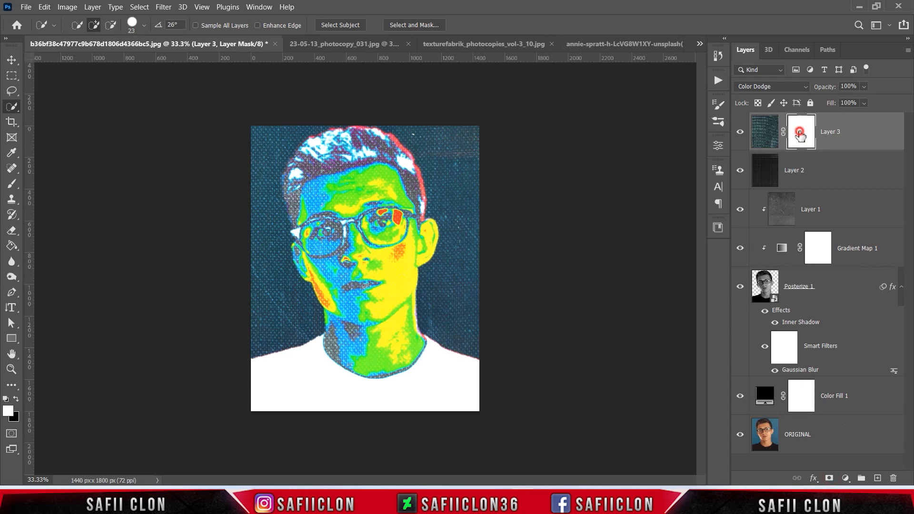
right_click(12, 184)
left_click(62, 184)
left_click(86, 25)
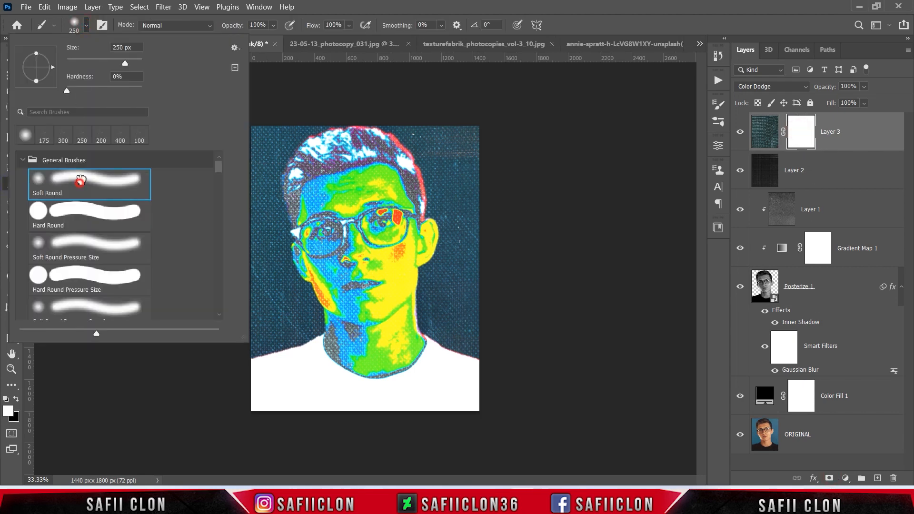
left_click(86, 25)
- Reduce the brush opacity to 10% and make black the foreground colour
left_click(273, 26)
left_click_drag(287, 39, 246, 42)
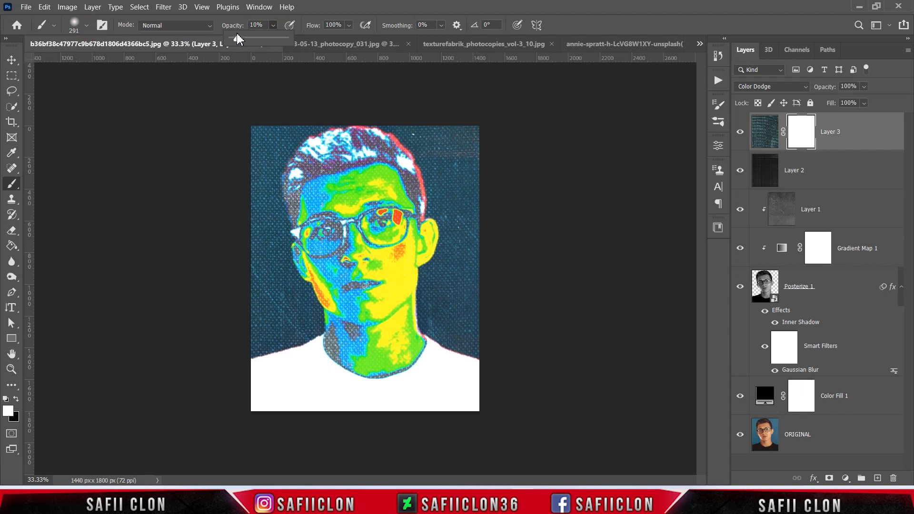
left_click(273, 25)
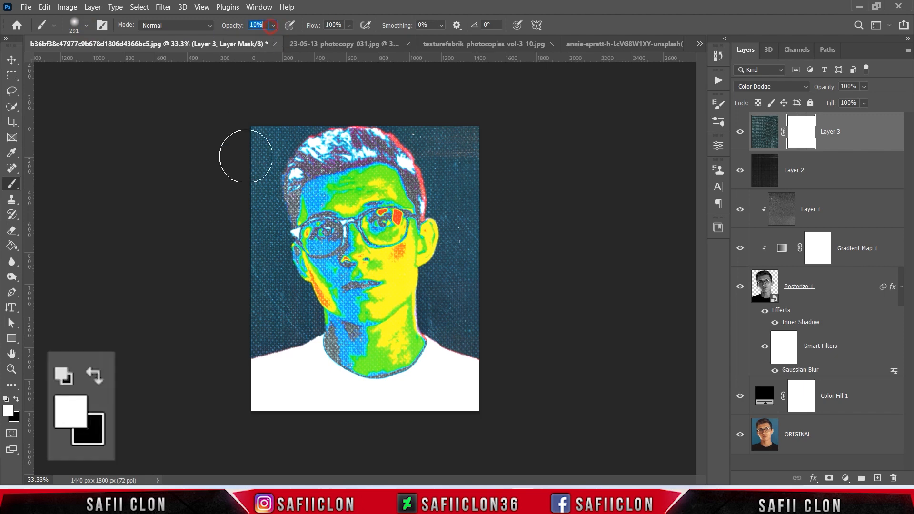
left_click(16, 403)
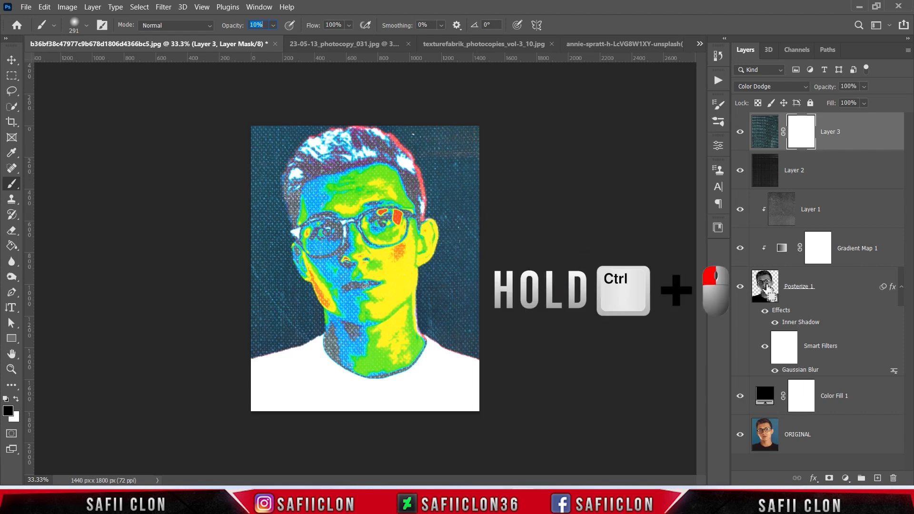
- Load the Posterize 1 subject as a selection, invert it to select the background, and enlarge the brush to 500 px
left_click(768, 286, "ctrl")
key("bracketright")
key("bracketright")
key("bracketright")
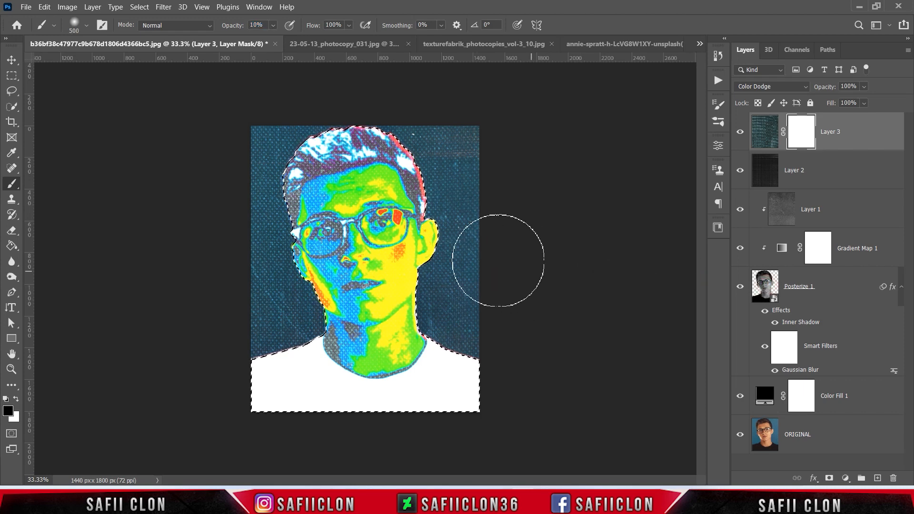
left_click(140, 7)
left_click(149, 51)
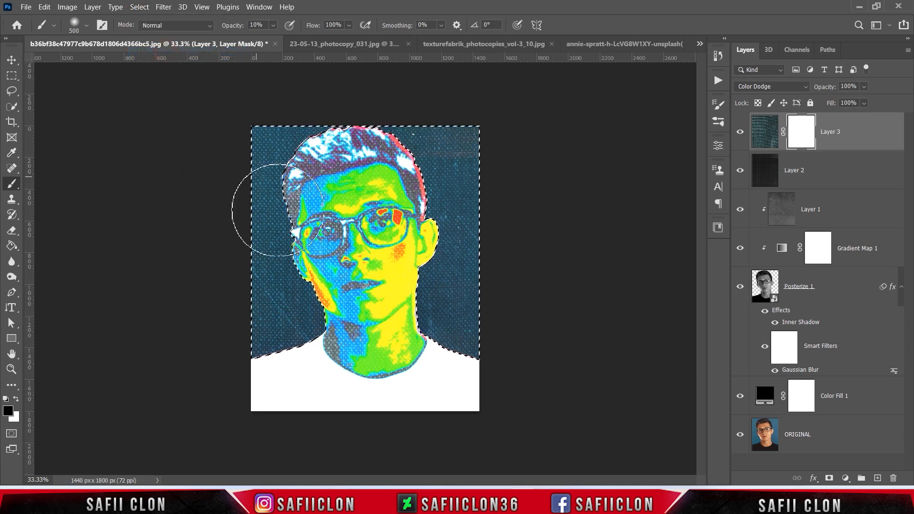
- Paint black on Layer 3's mask over the background around the subject, enlarging the brush to 700 px, then deselect
mouse_move(442, 297)
left_mouse_down()
mouse_move(454, 269)
mouse_move(438, 285)
left_mouse_up()
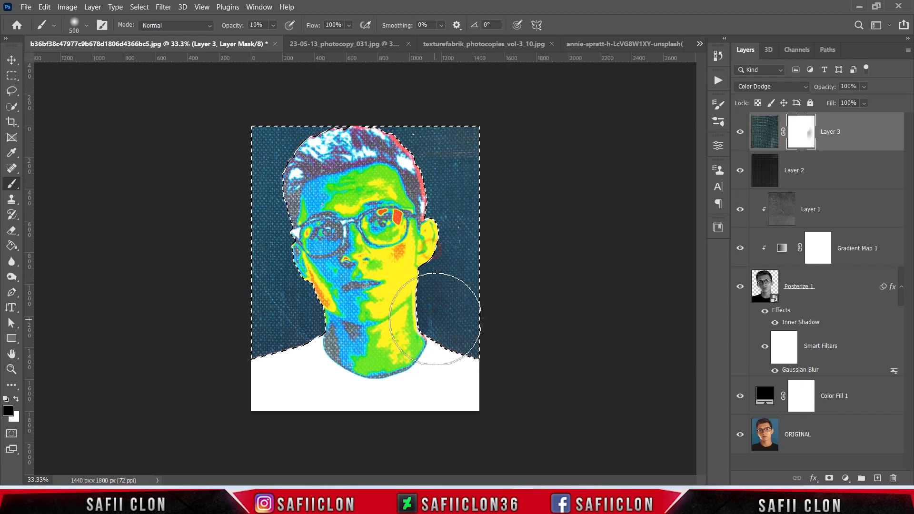
left_click_drag(399, 175, 451, 337)
mouse_move(309, 320)
left_mouse_down()
mouse_move(279, 278)
mouse_move(381, 258)
left_mouse_up()
key("bracketright")
key("bracketright")
mouse_move(400, 152)
left_mouse_down()
mouse_move(444, 245)
mouse_move(448, 197)
mouse_move(413, 135)
mouse_move(328, 139)
mouse_move(296, 185)
mouse_move(308, 278)
mouse_move(295, 359)
mouse_move(472, 373)
mouse_move(453, 234)
mouse_move(410, 155)
mouse_move(263, 149)
mouse_move(270, 280)
mouse_move(262, 196)
mouse_move(420, 149)
mouse_move(468, 210)
left_mouse_up()
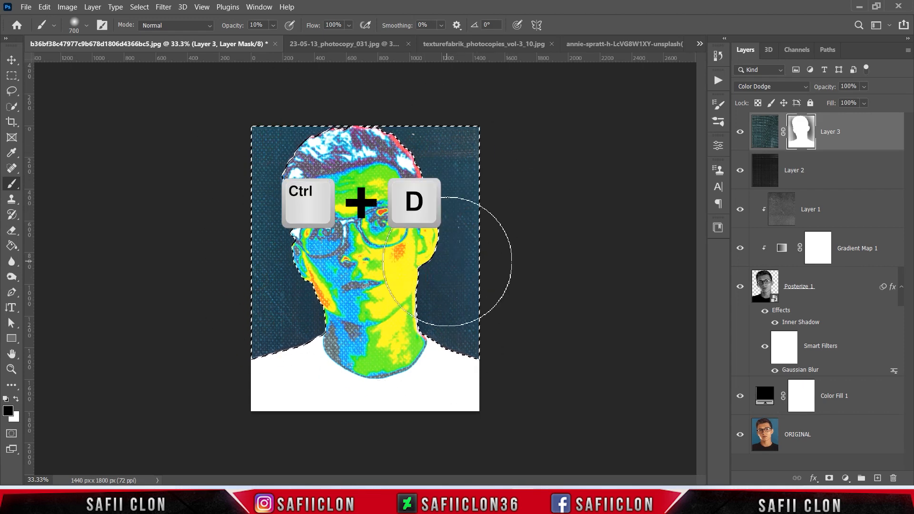
key("ctrl+d")
- Shrink the brush to 300 px and dab black on Layer 3's mask over the blue-side glasses lens and cheek
key("bracketleft")
key("bracketleft")
key("bracketleft")
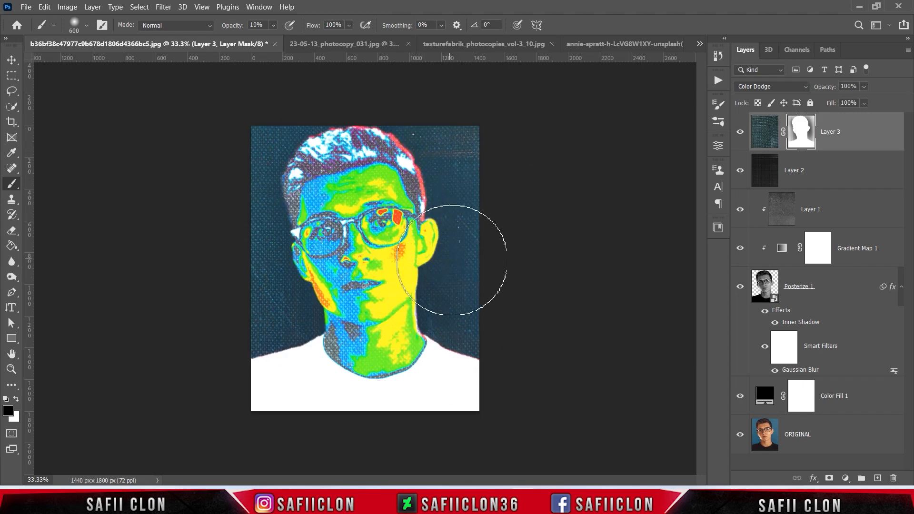
key("bracketleft")
key("bracketleft")
key("bracketleft")
key("bracketleft")
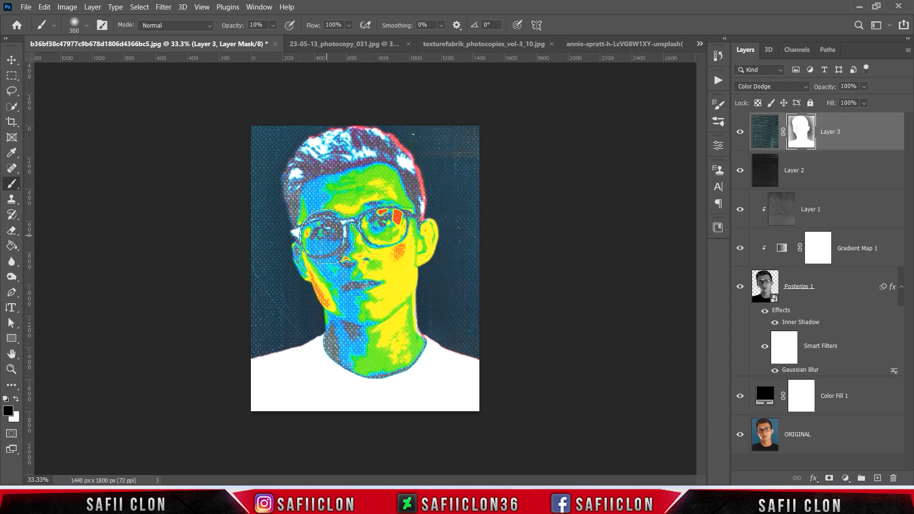
left_click(327, 234)
left_click(327, 234)
left_click(327, 233)
left_click(327, 233)
left_click(327, 233)
left_click(327, 233)
left_click(340, 273)
- Shrink the brush further and dab black on Layer 3's mask over the grey shadow area of the neck
key("bracketleft")
key("bracketleft")
key("bracketleft")
key("bracketleft")
key("bracketleft")
left_click(333, 342)
left_click(353, 332)
left_click(333, 352)
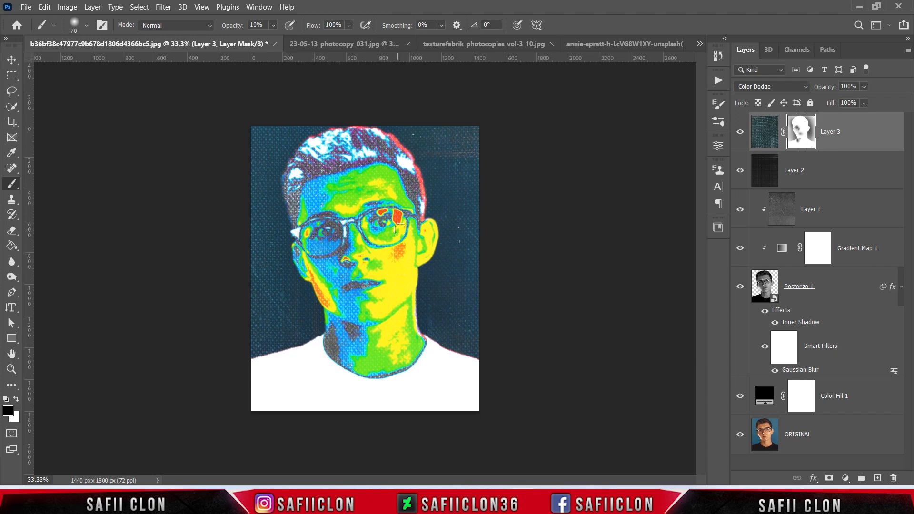
- Enlarge the brush to 125 px and dab black on Layer 3's mask over the hair beside the blue-side temple
key("bracketright")
left_click(291, 210)
left_click(293, 196)
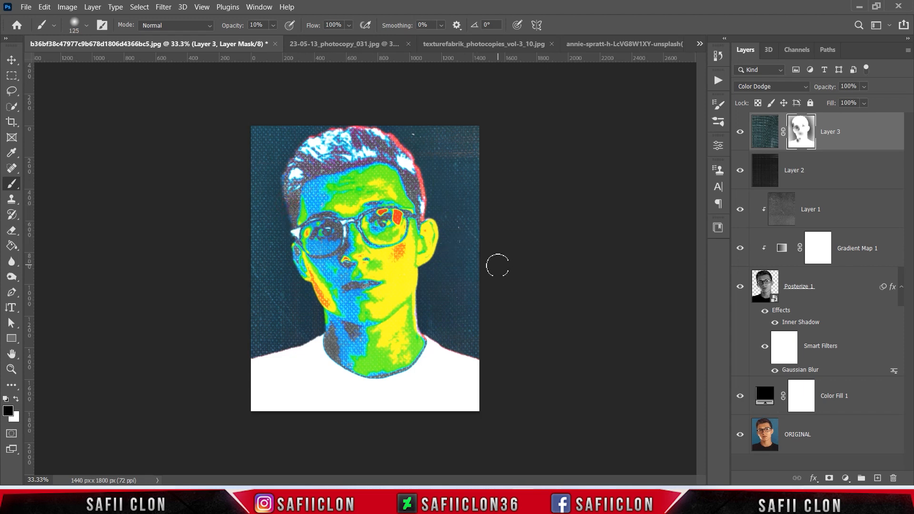
- Compare the portrait with and without the masked Layer 3 texture and inspect it up close
left_click(741, 133)
left_click(740, 134)
left_click(741, 133)
left_click(741, 133)
key("ctrl+plus")
key("ctrl+minus")
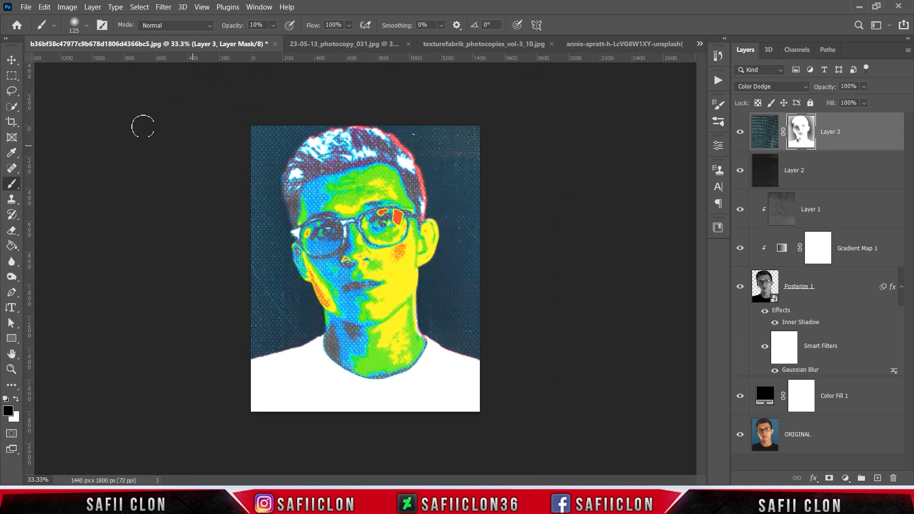
- Open Texture 2.jpg from the Heatmap PP folder and copy it into the portrait document as the topmost layer
left_click(26, 7)
left_click(38, 31)
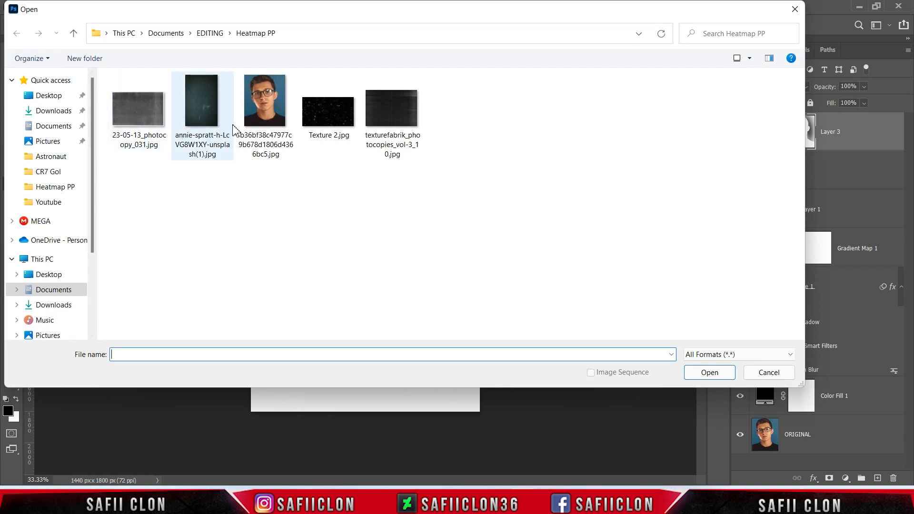
left_click(326, 116)
left_click(710, 373)
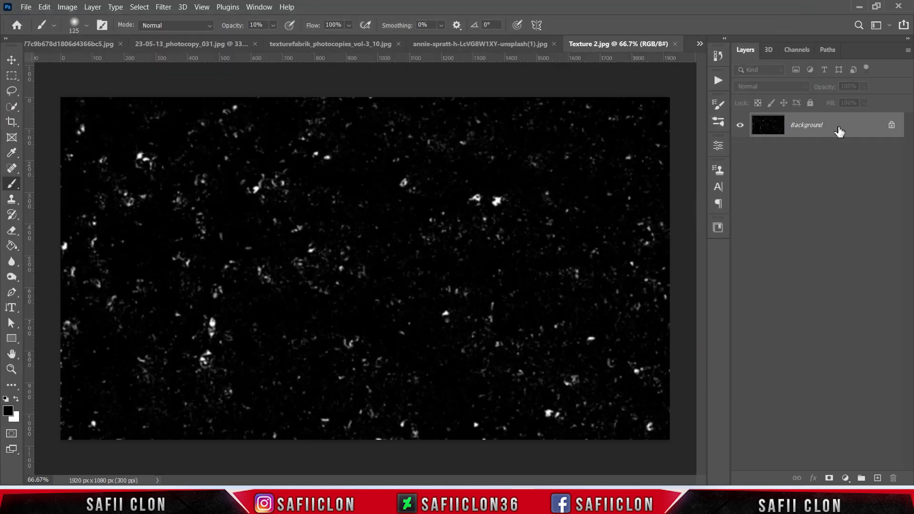
left_click_drag(840, 132, 389, 255)
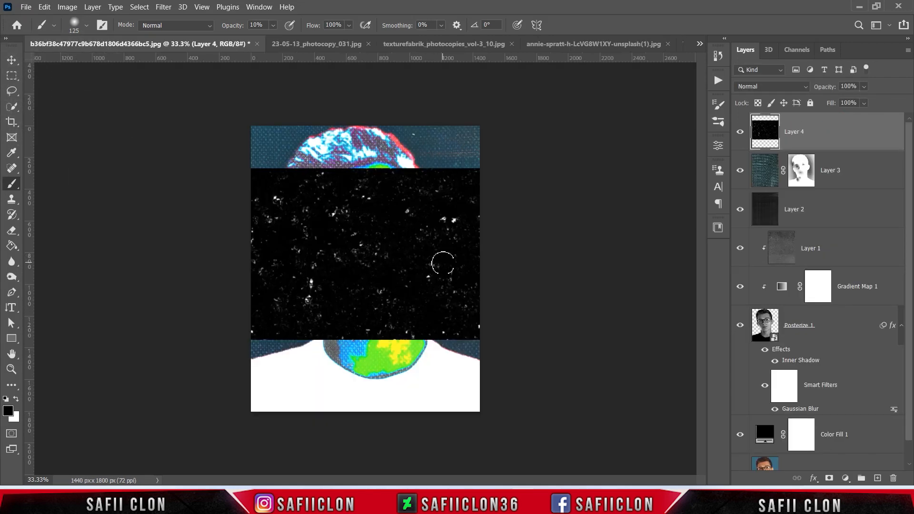
- Set Layer 4's blend mode to Color Dodge and rotate its speckle texture 90° clockwise
left_click(761, 90)
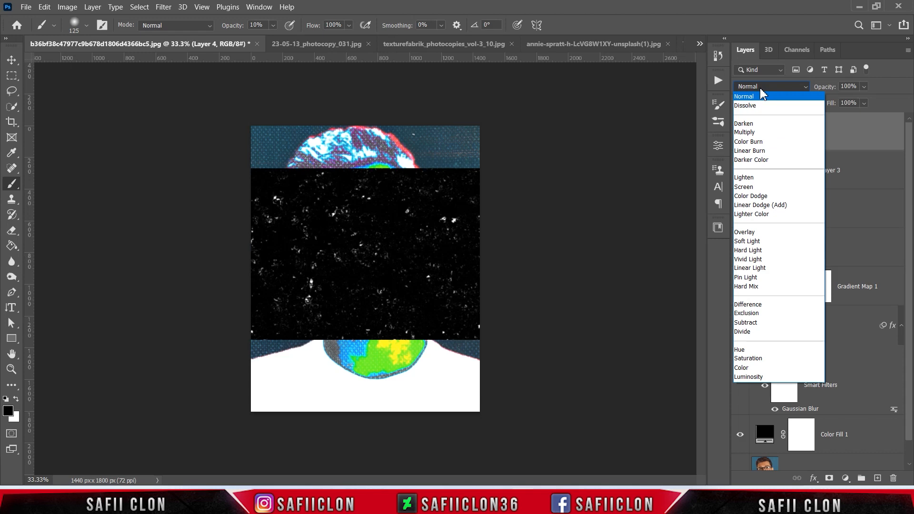
left_click(767, 195)
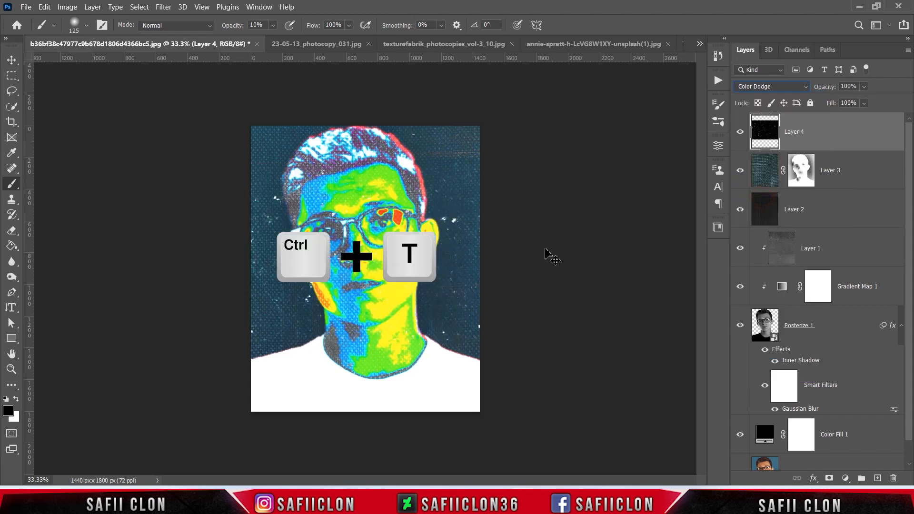
key("ctrl+t")
right_click(398, 258)
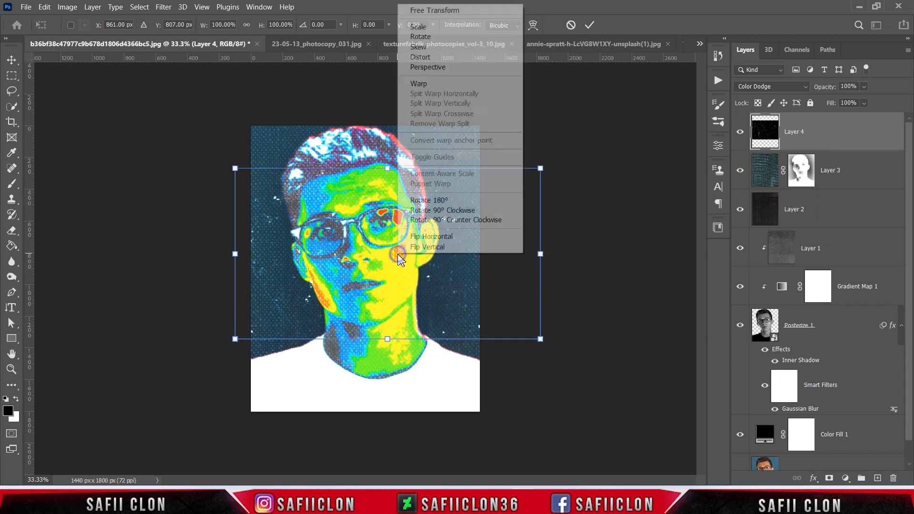
left_click(428, 210)
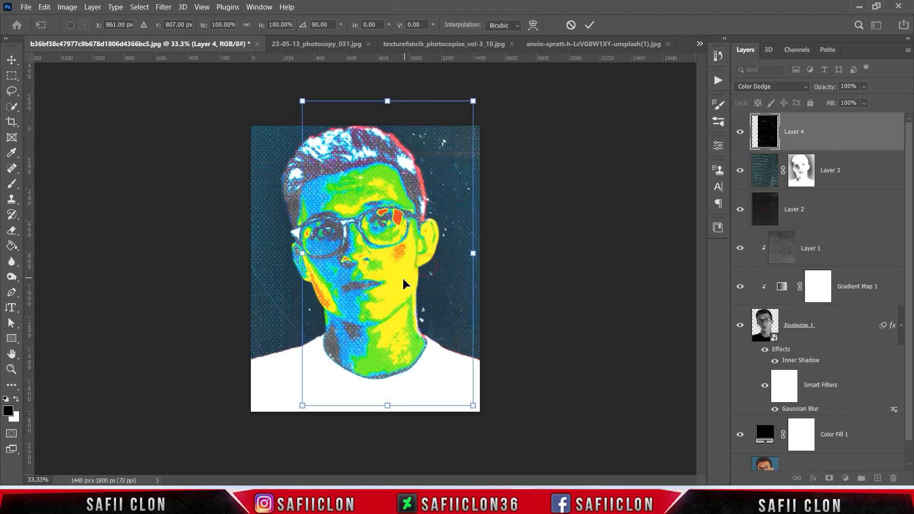
- Enlarge Layer 4's rotated texture to about 138% width and 143% height, covering the whole canvas, and compare the portrait with and without it
left_click_drag(398, 289, 376, 305)
left_click_drag(451, 116, 499, 72)
mouse_move(464, 193)
left_mouse_down()
mouse_move(468, 221)
mouse_move(458, 210)
left_mouse_up()
left_click_drag(481, 275, 484, 288)
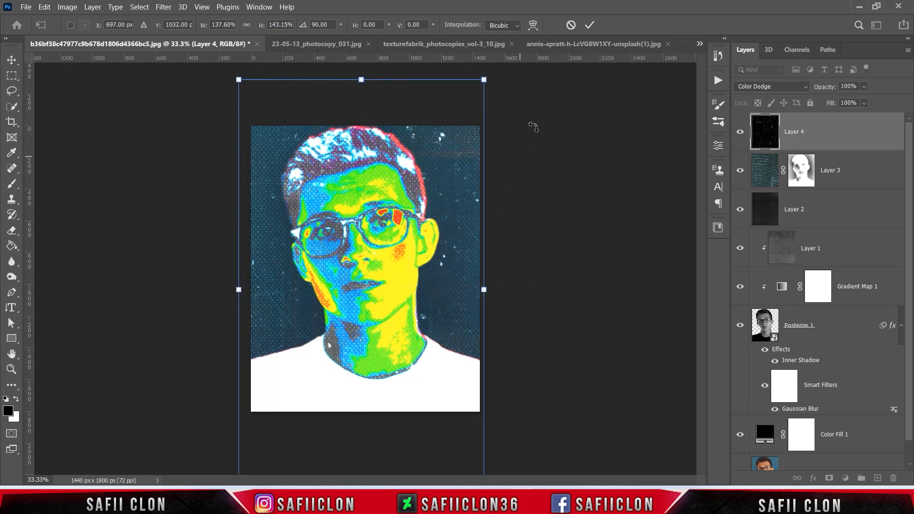
left_click(589, 26)
key("b")
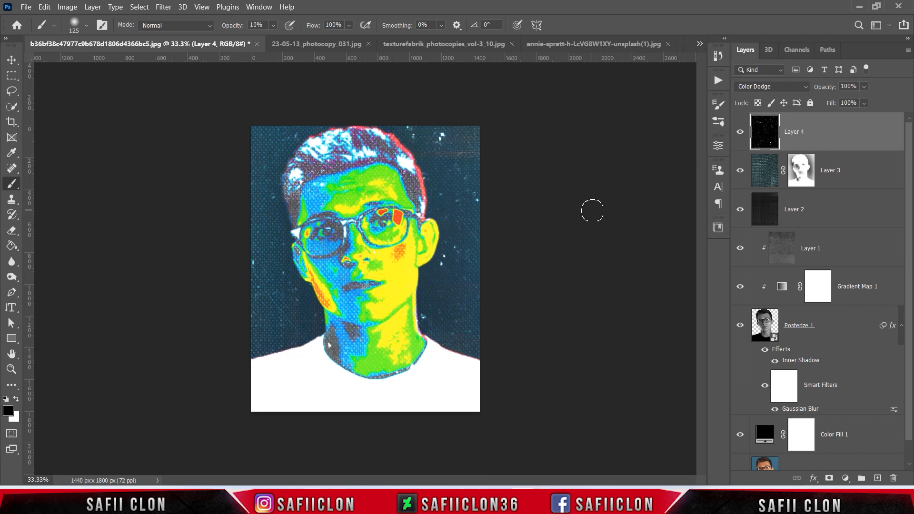
left_click(740, 136)
left_click(741, 135)
- Group all layers from Layer 4 down to Color Fill 1 into a group named EDIT
scroll(908, 187, "down", 1)
left_click(865, 412, "shift")
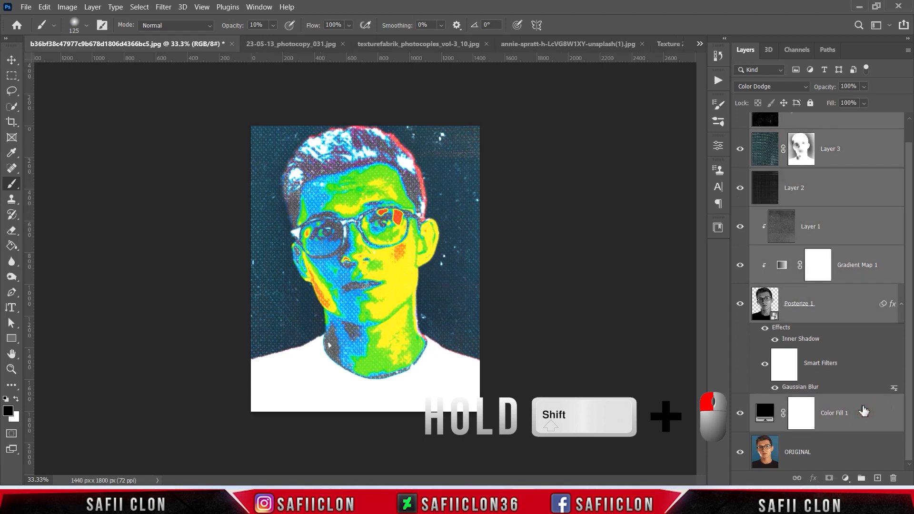
right_click(864, 412)
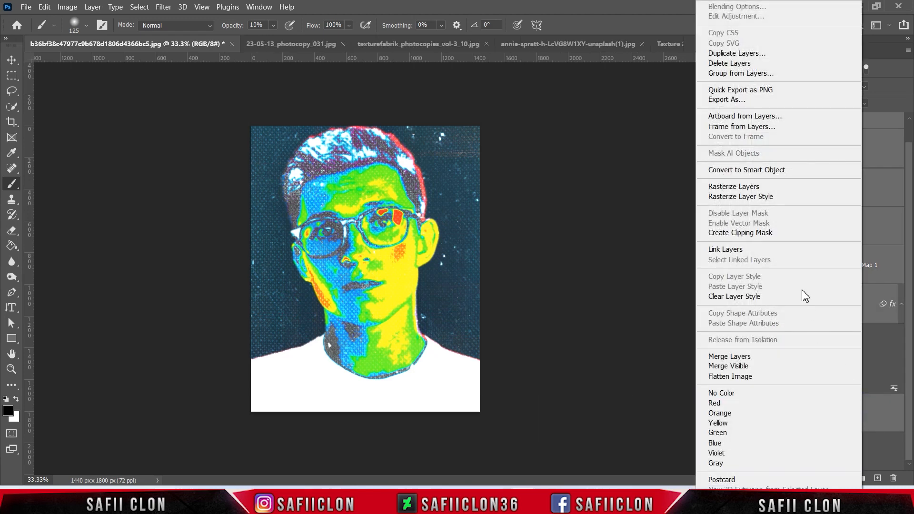
left_click(746, 74)
type("EDIT")
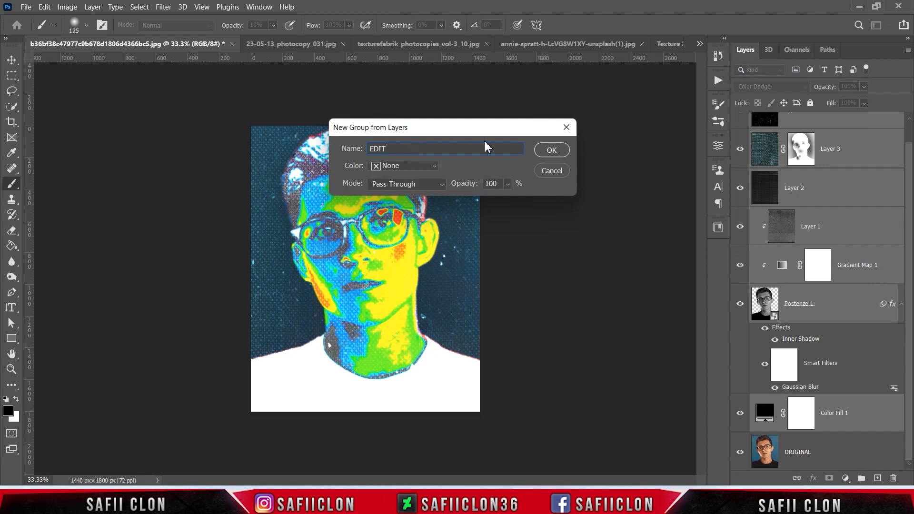
left_click(556, 150)
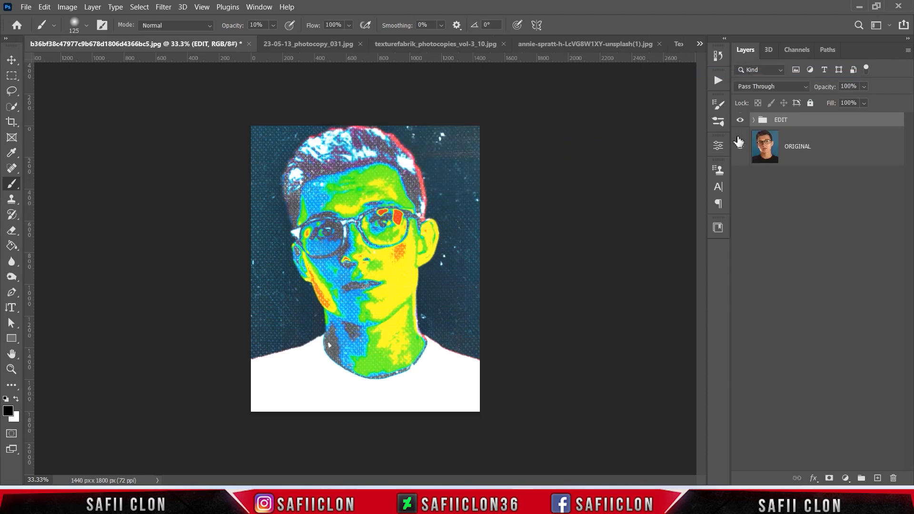
- Compare the artwork with the original photo by toggling the EDIT group, both at full view and up close on the face
left_click(741, 121)
left_click(741, 121)
left_click(741, 122)
left_click(741, 121)
key("ctrl+plus")
key("ctrl+plus")
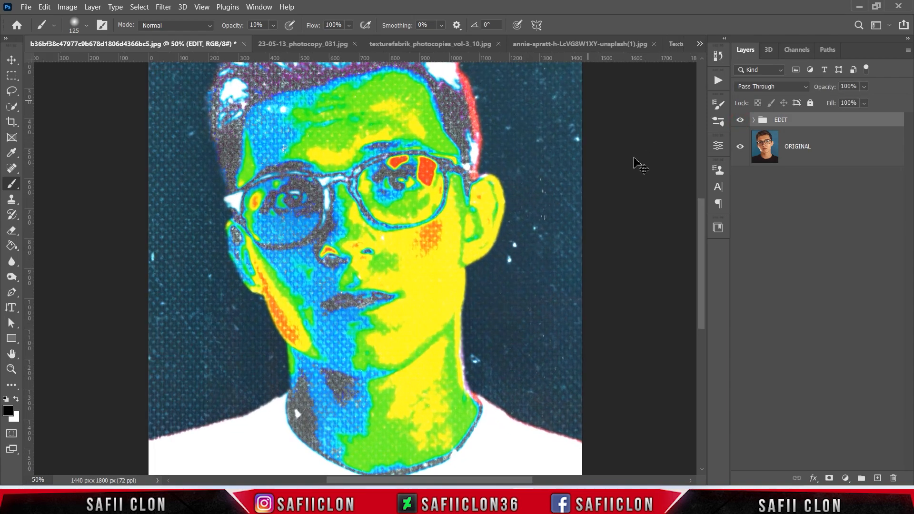
scroll(639, 190, "up", 3)
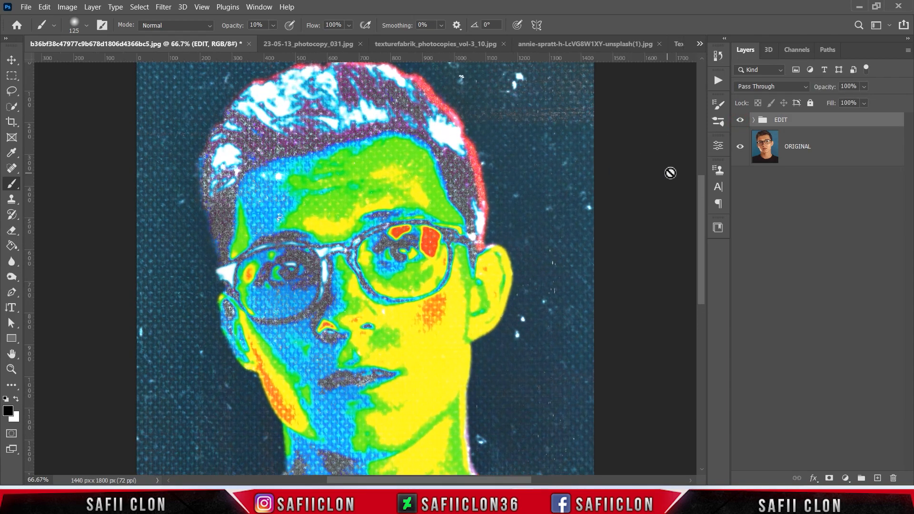
left_click(742, 121)
left_click(741, 121)
left_click(742, 120)
left_click(741, 120)
- Examine the finished artwork's colours and textures at several magnifications
key("ctrl+minus")
key("ctrl+minus")
key("ctrl+minus")
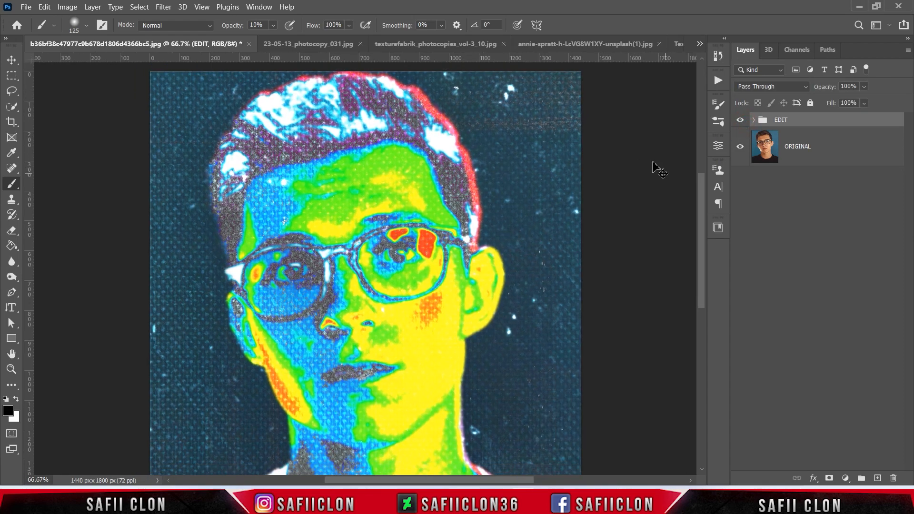
key("ctrl+plus")
key("ctrl+plus")
key("ctrl+plus")
key("ctrl+plus")
key("ctrl+plus")
key("ctrl+minus")
key("ctrl+minus")
key("ctrl+plus")
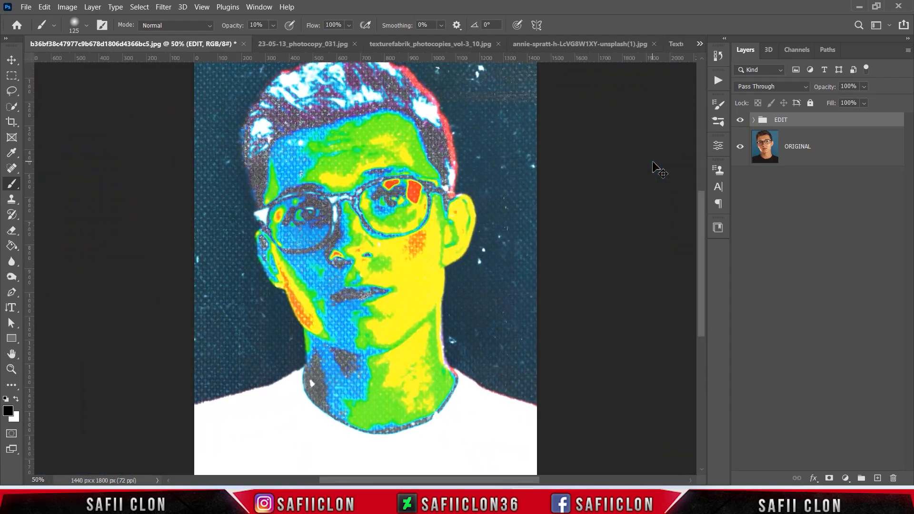